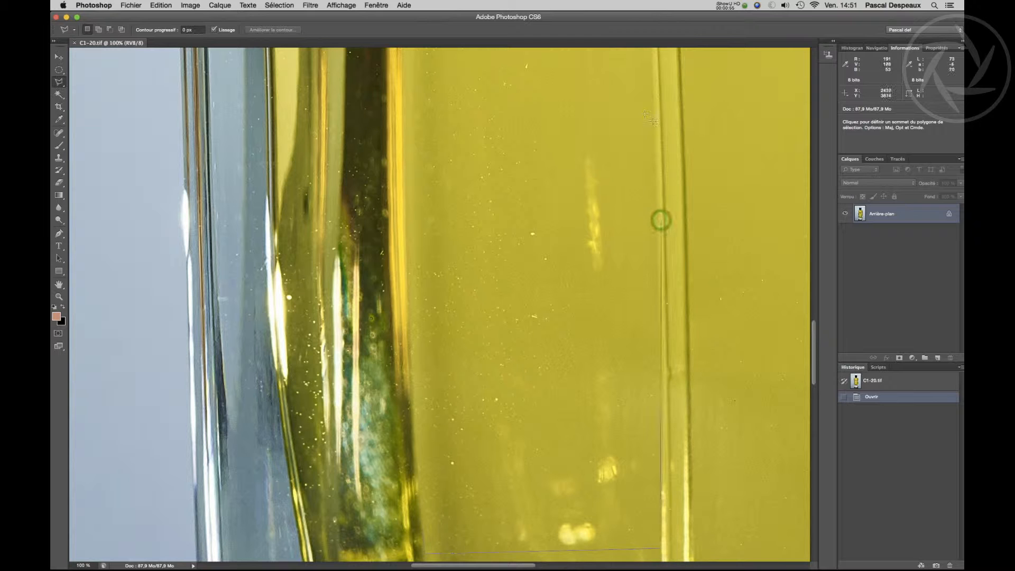
- Close the polygonal lasso selection around the dusty yellow glass area and open the Antipoussière filter for it
click(406, 139)
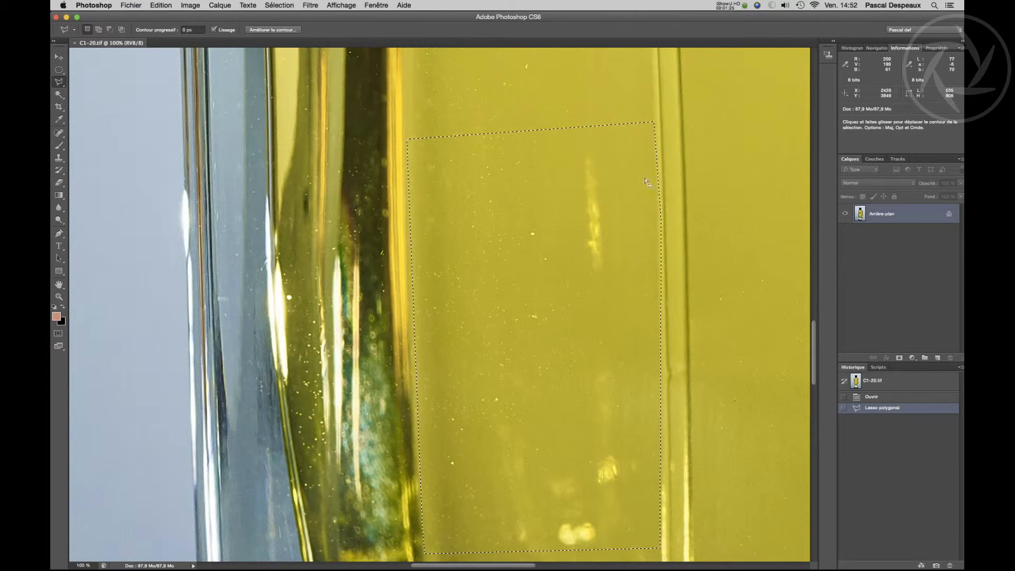
click(310, 5)
mouse_move(322, 126)
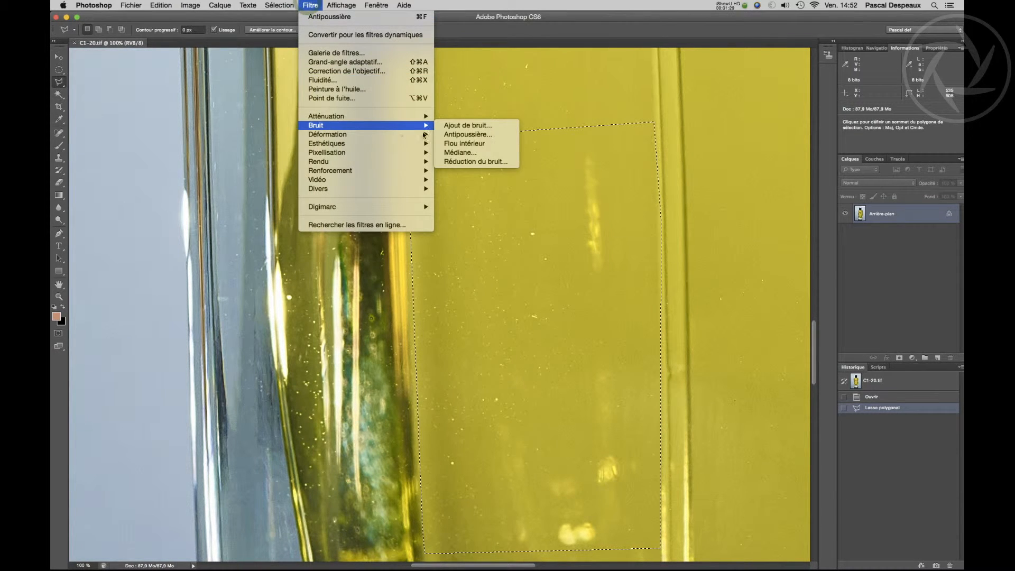
click(465, 134)
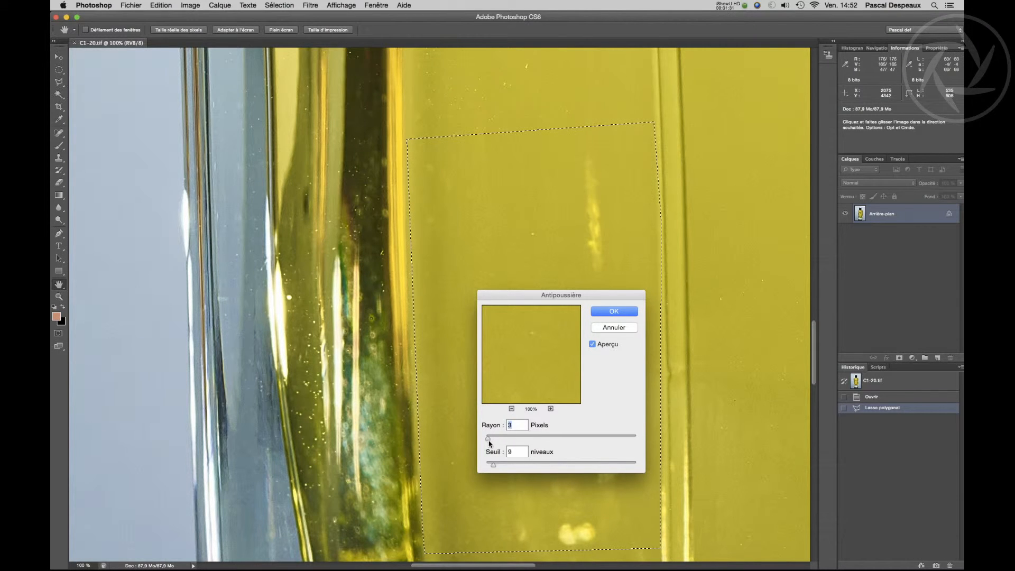
- Try the Antipoussière filter on the selection with a radius of 1 pixel and a threshold of 0 levels
drag(492, 465, 496, 438)
drag(536, 294, 701, 196)
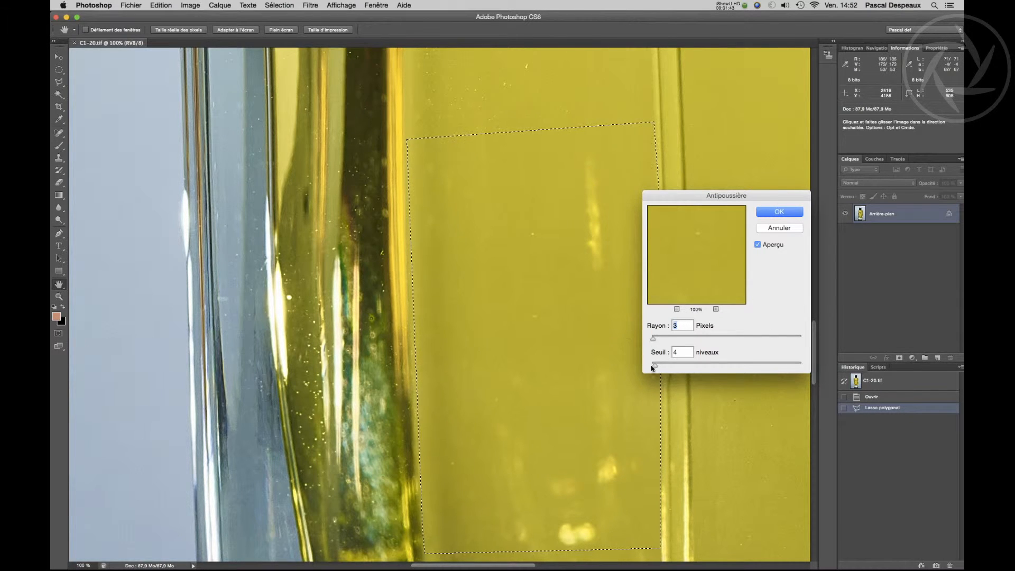
drag(655, 365, 680, 364)
drag(653, 338, 652, 365)
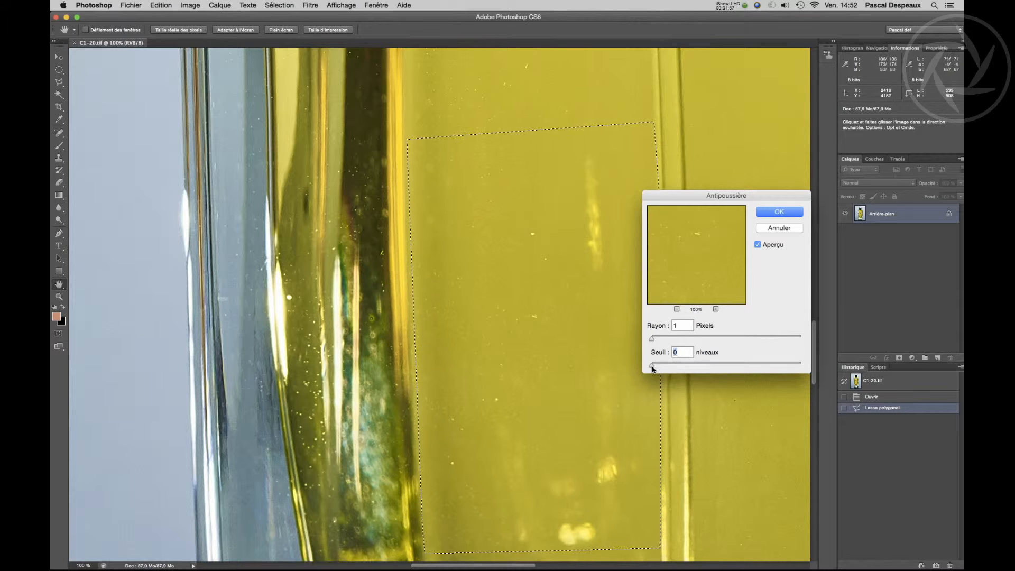
- Try an Antipoussière threshold of 30 levels, comparing radii of 3 pixels and 1 pixel
drag(652, 366, 676, 365)
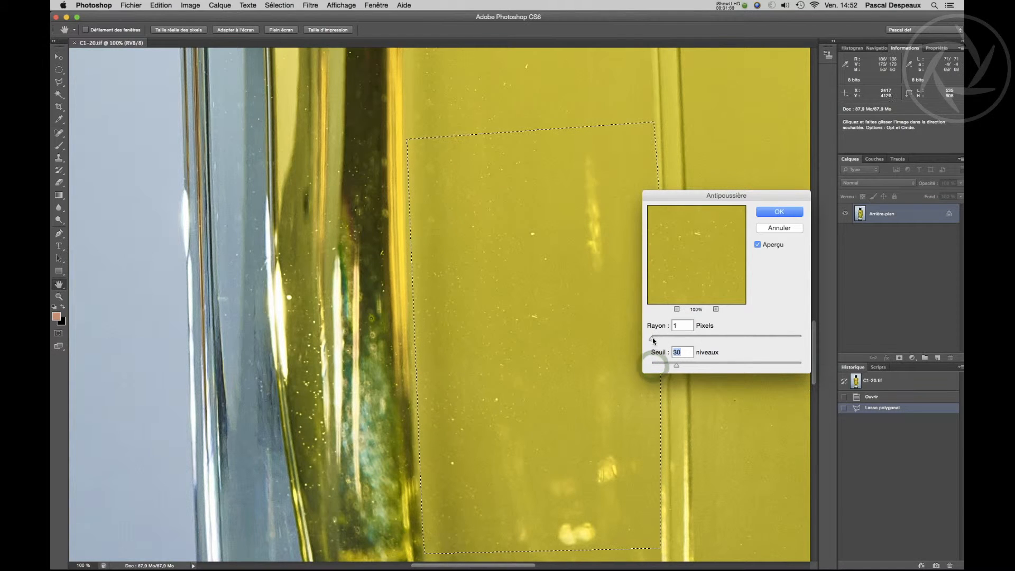
click(654, 340)
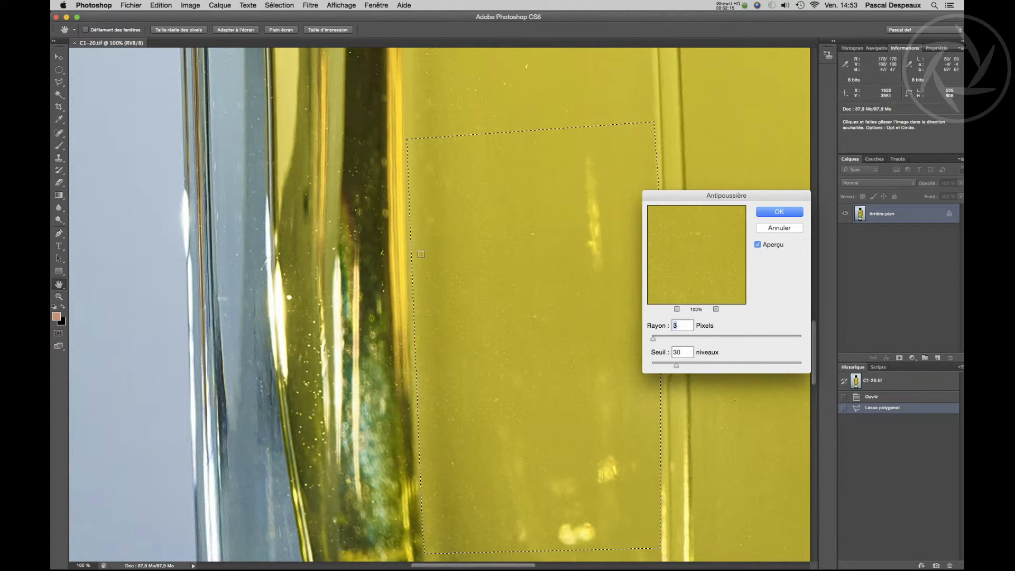
drag(654, 338, 651, 339)
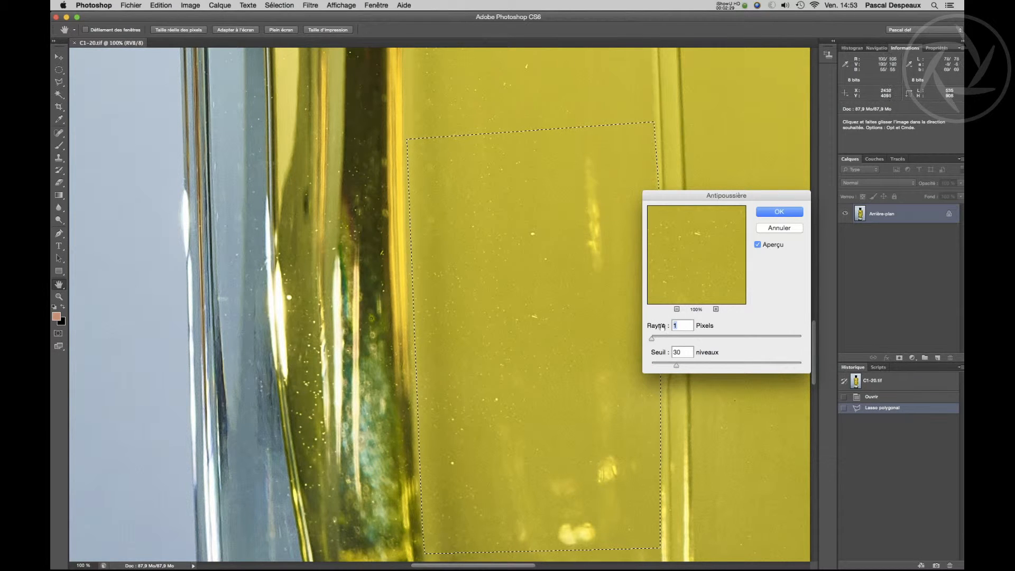
- Set the Antipoussière radius to 3 pixels and, after trying thresholds of 72 and 52, set the threshold to 10 levels
drag(652, 341, 711, 365)
drag(670, 200, 612, 208)
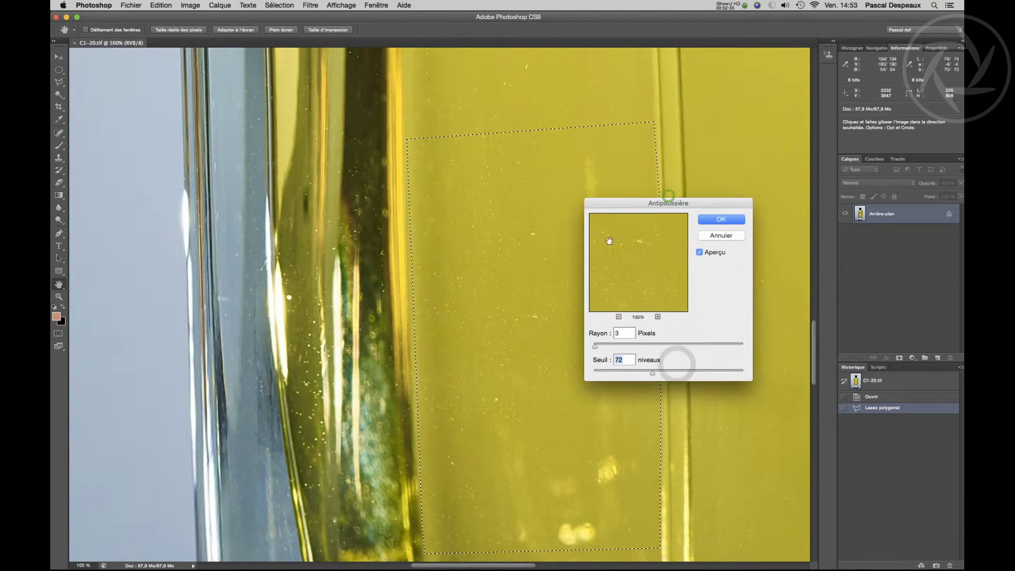
drag(653, 373, 637, 373)
drag(610, 207, 615, 333)
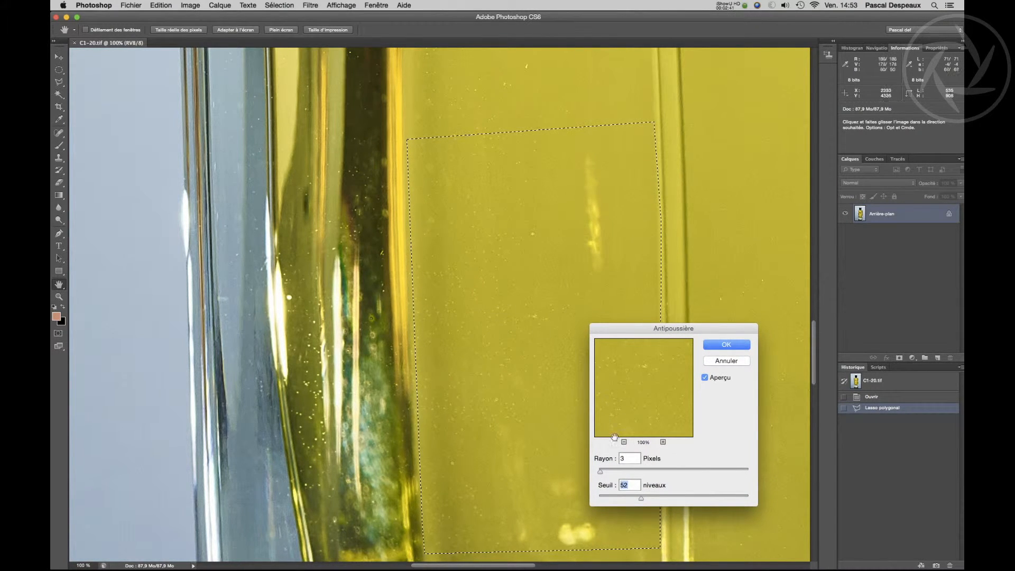
drag(641, 498, 607, 501)
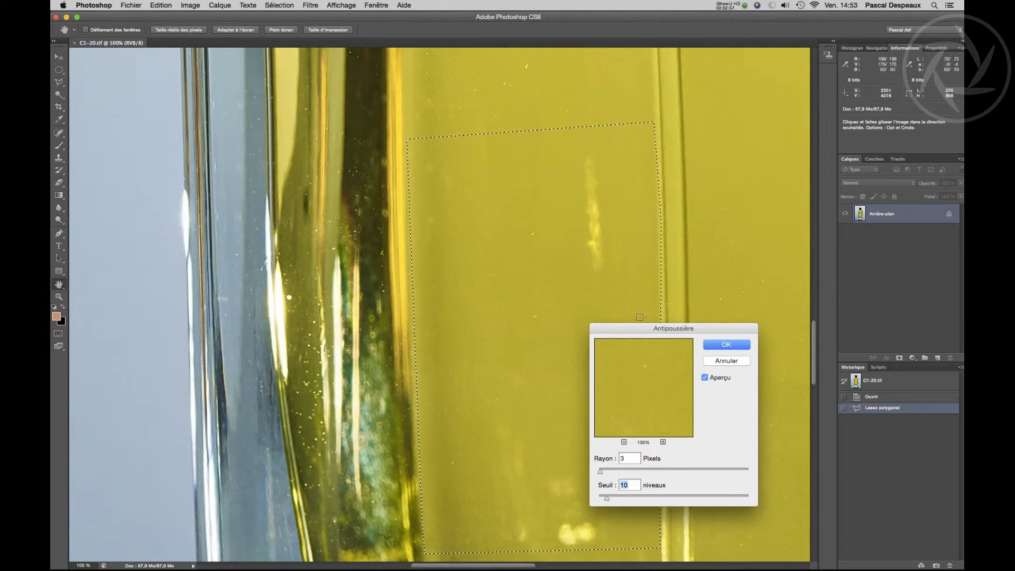
- Compare the selected area with the filter preview off and on, and apply the Antipoussière filter
click(705, 377)
click(705, 377)
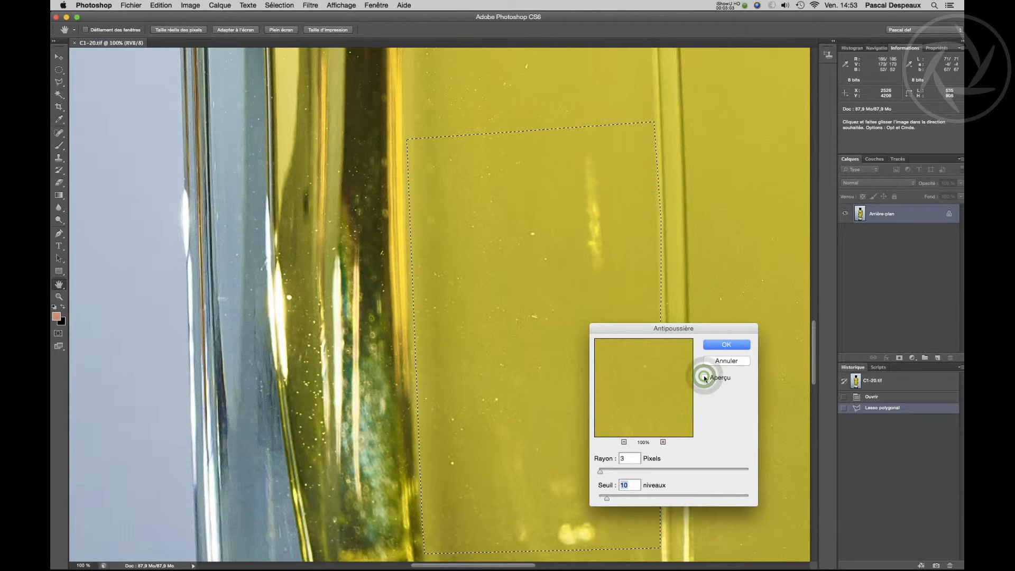
click(704, 378)
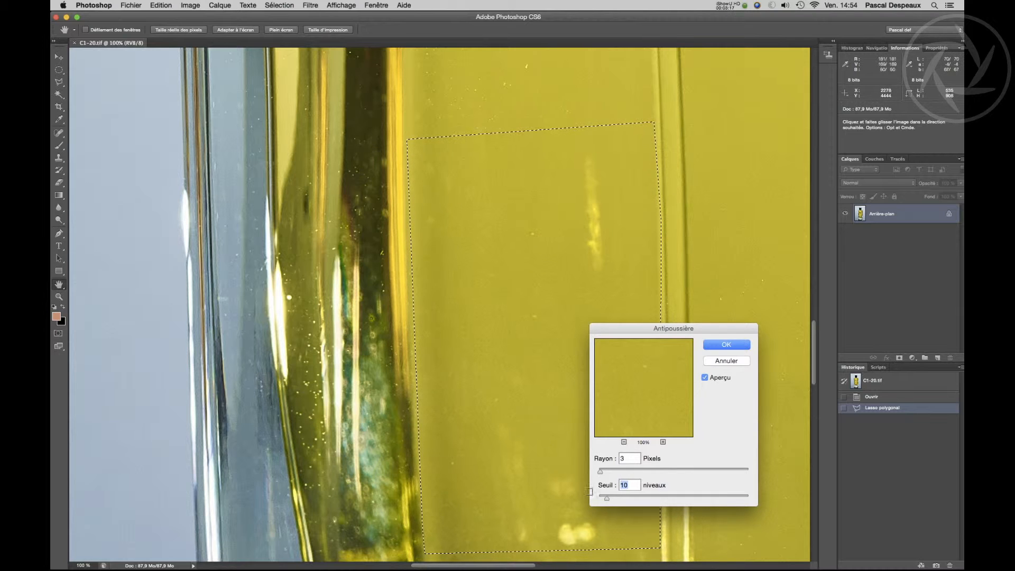
drag(607, 499, 607, 499)
click(705, 378)
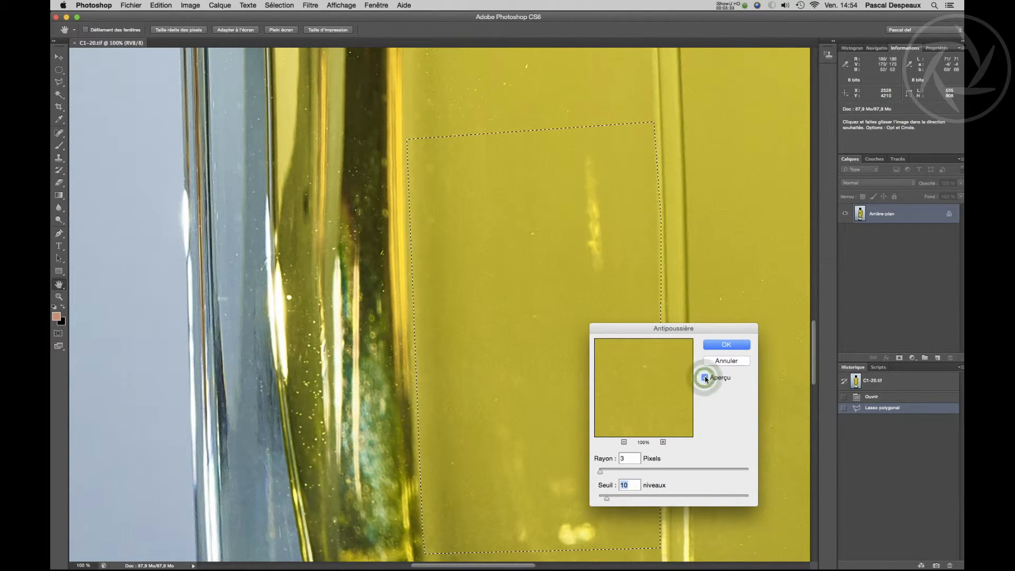
click(705, 378)
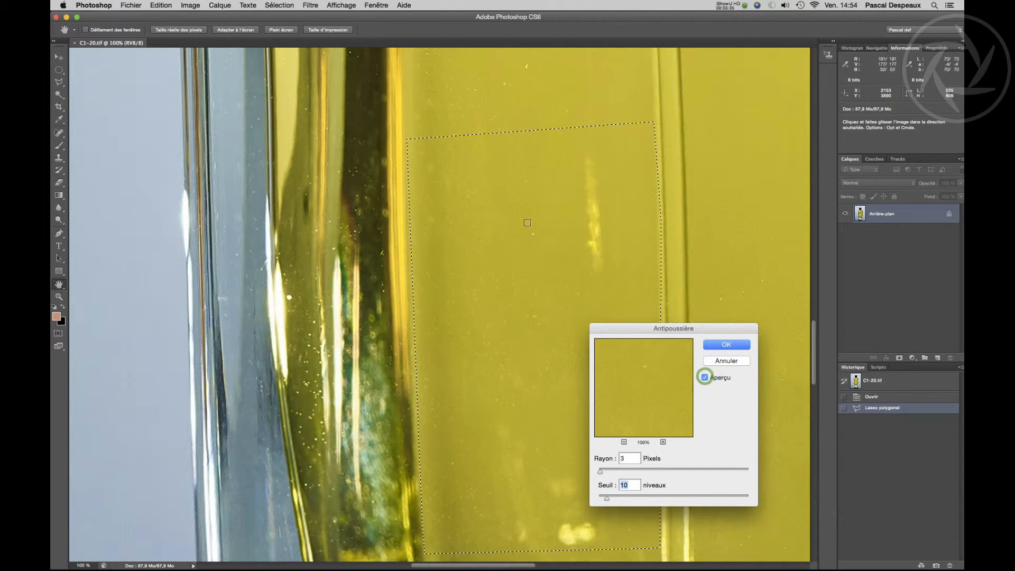
click(710, 344)
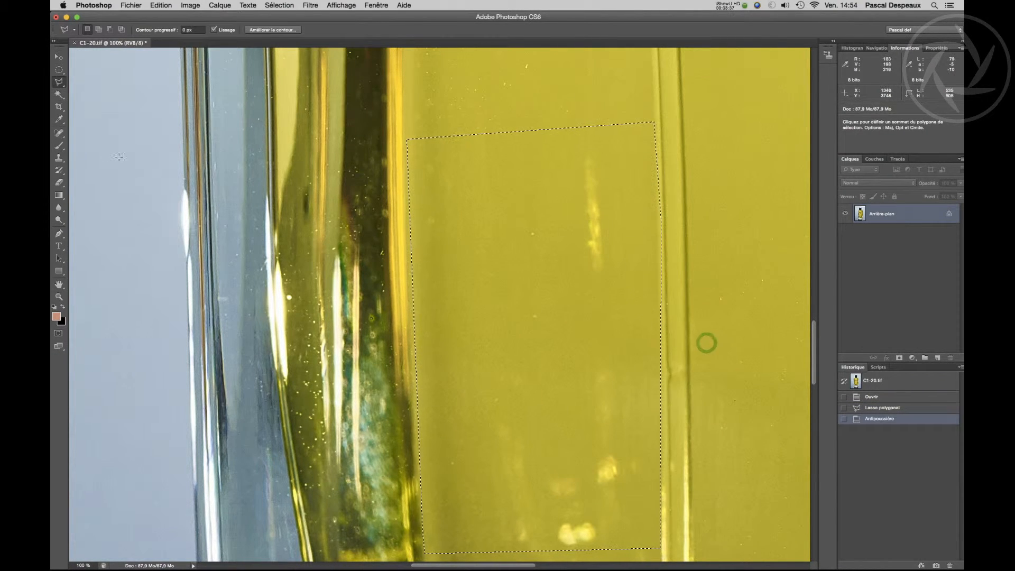
- Remove the four remaining specks inside the selection with the Clone Stamp, sampling clean glass just beneath each one
click(60, 160)
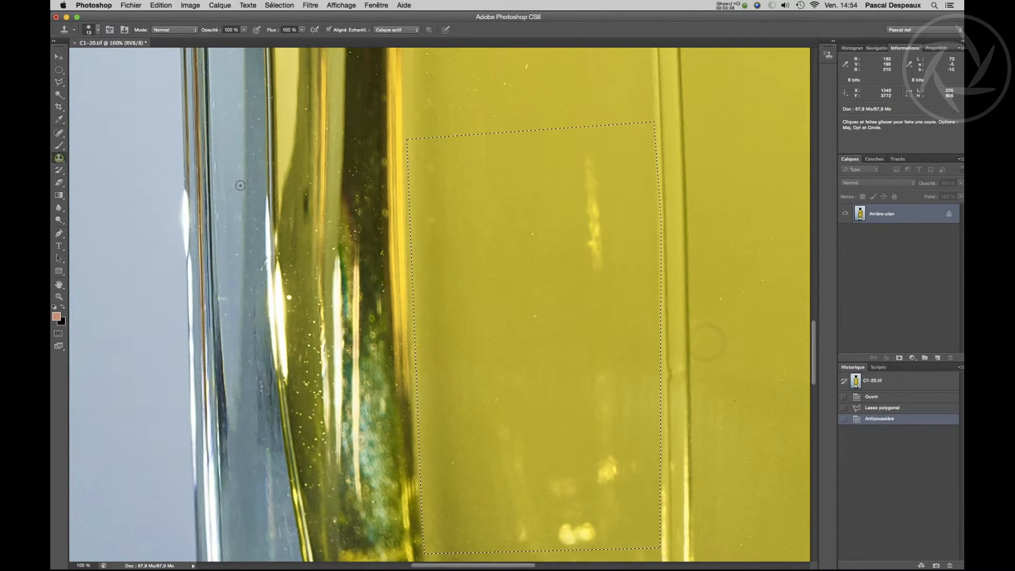
alt+click(532, 243)
click(533, 233)
alt+click(537, 324)
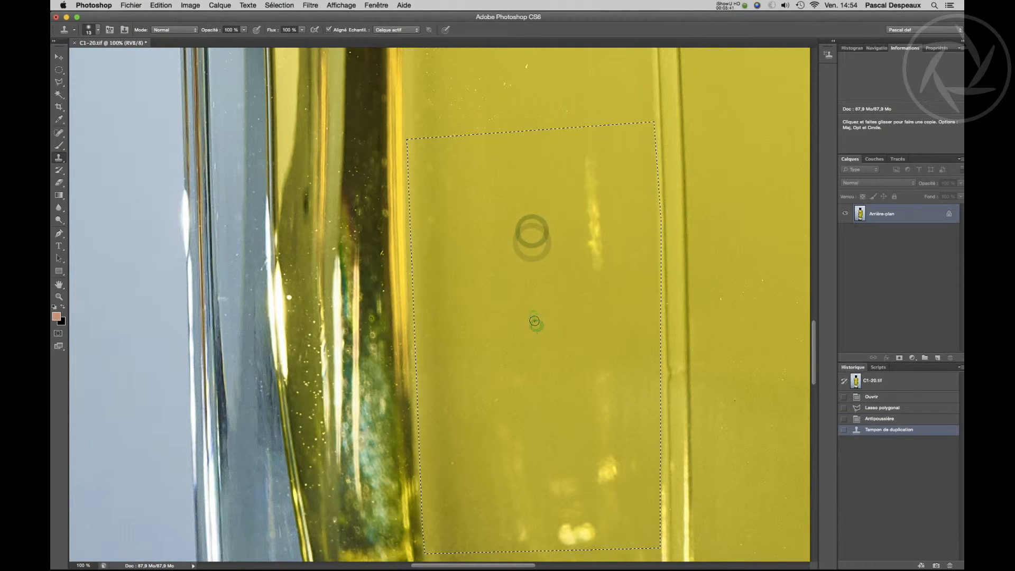
click(533, 315)
alt+click(494, 407)
click(495, 396)
alt+click(454, 469)
click(450, 459)
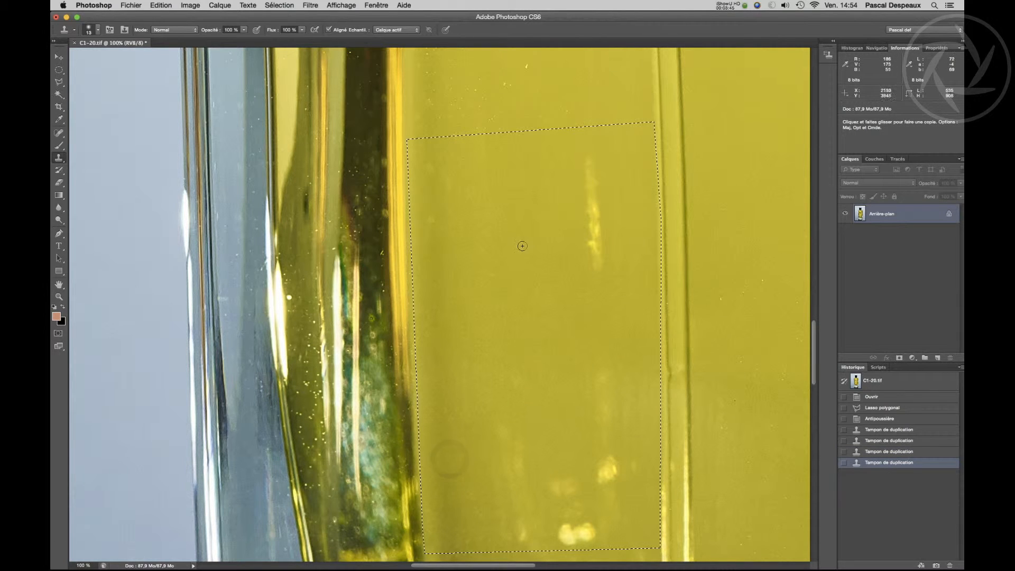
- Compare the retouched bottle with its original history state at 100% and 50% zoom, ending on the latest state
click(901, 380)
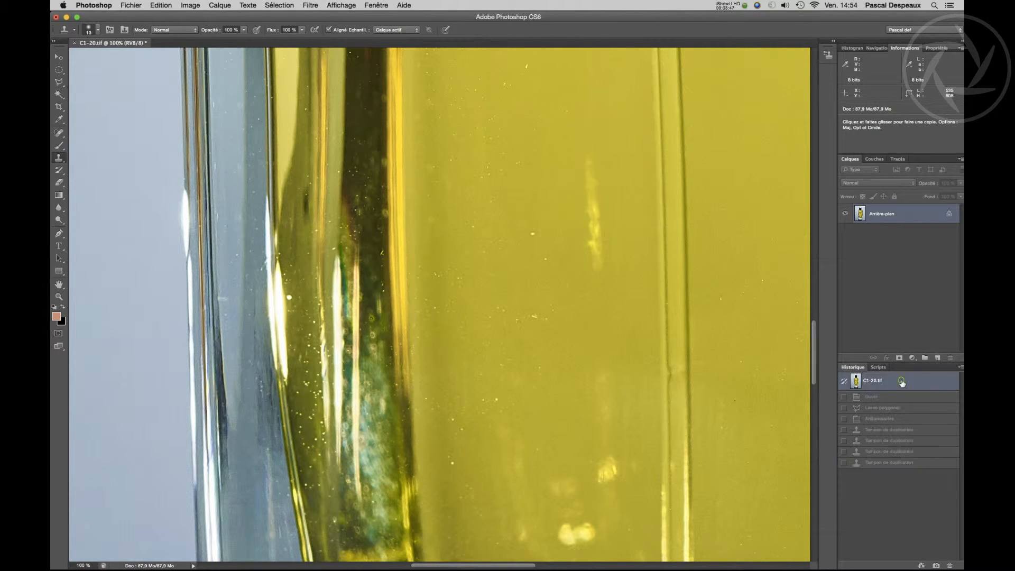
click(894, 463)
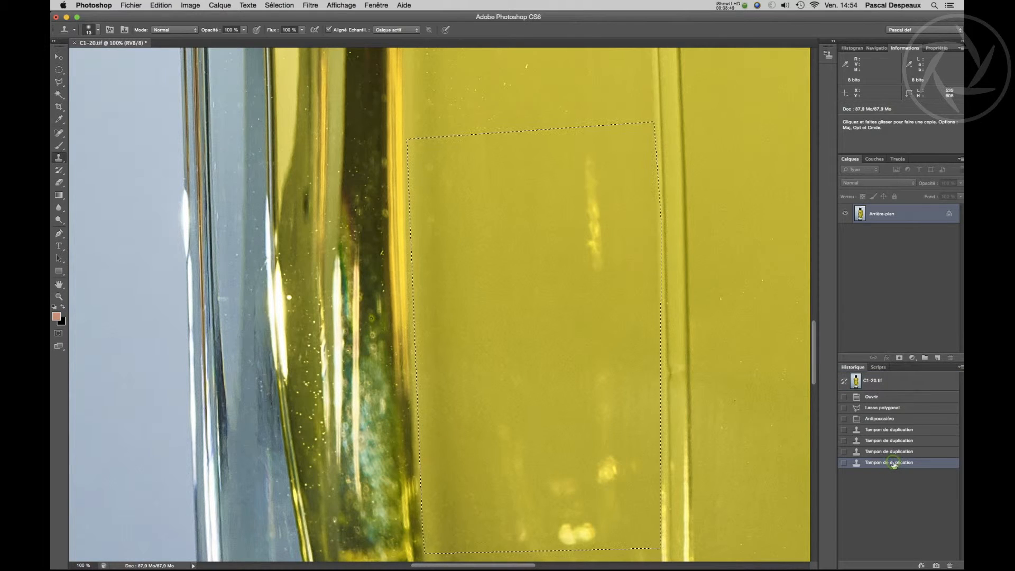
key(super+minus)
key(super+minus)
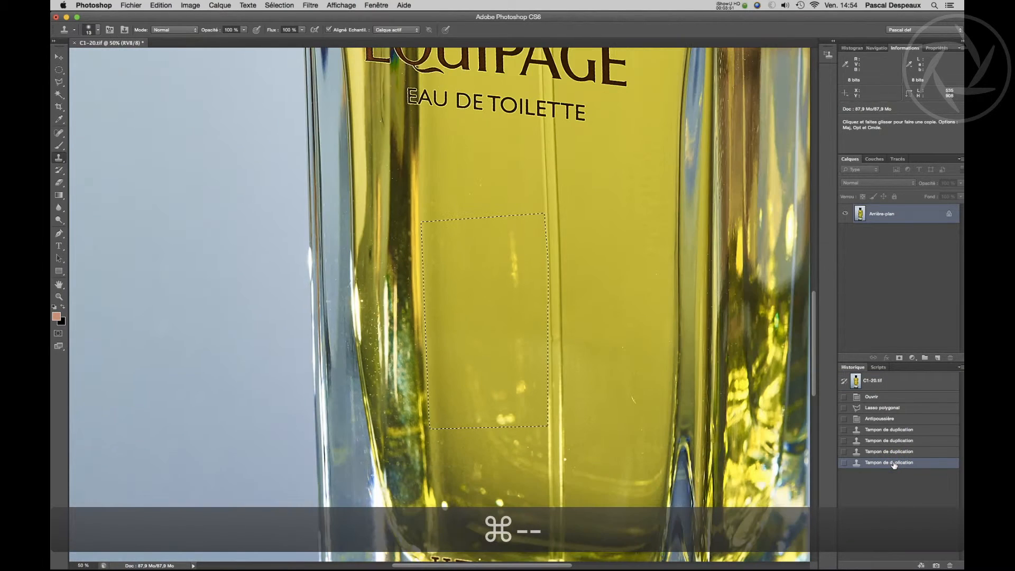
click(892, 380)
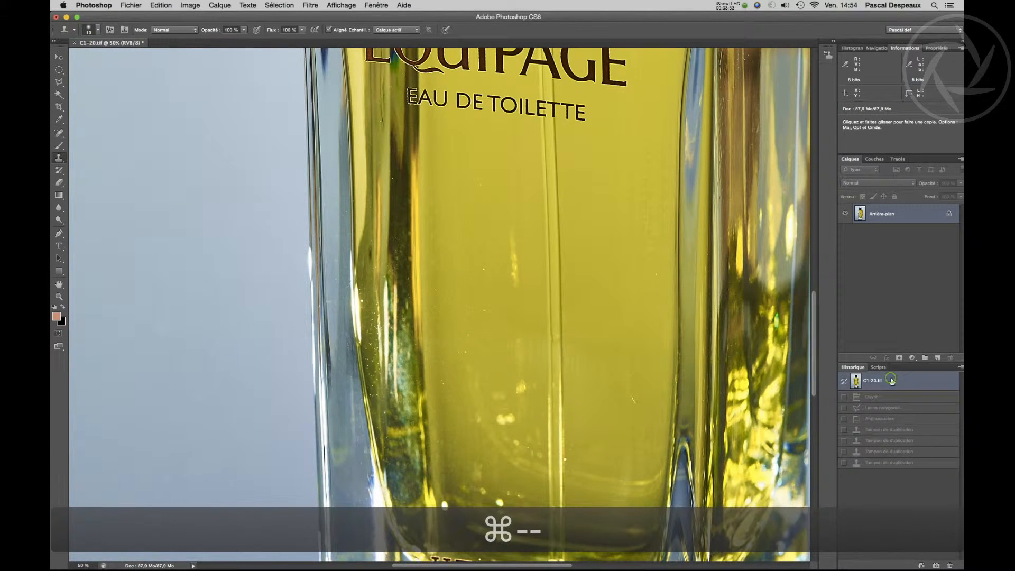
click(882, 463)
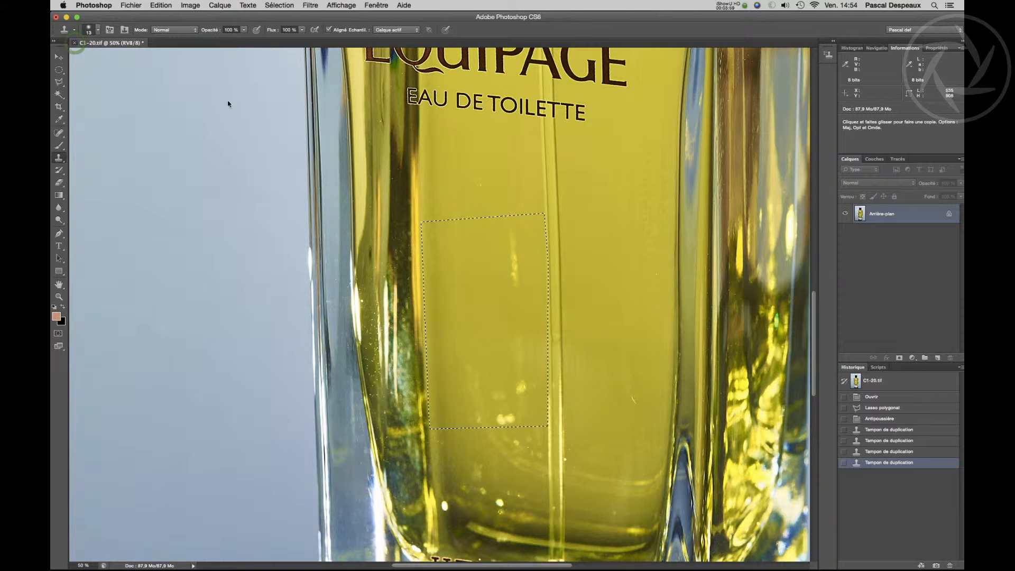
- Close the bottle image C1-20.tif and open the portrait C1-19.tif from the Brut astuce 8 folder
click(75, 43)
click(456, 191)
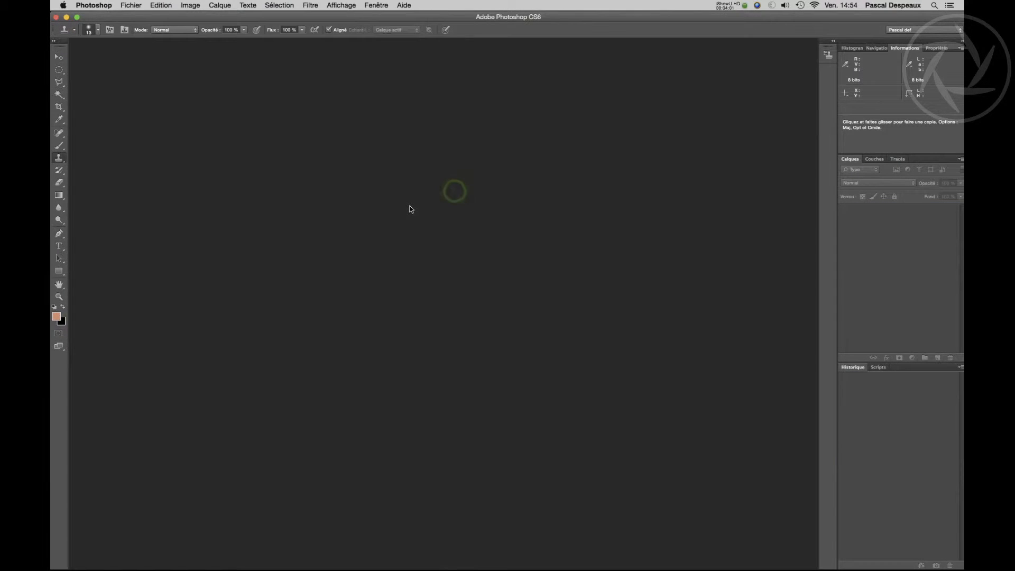
key(super+o)
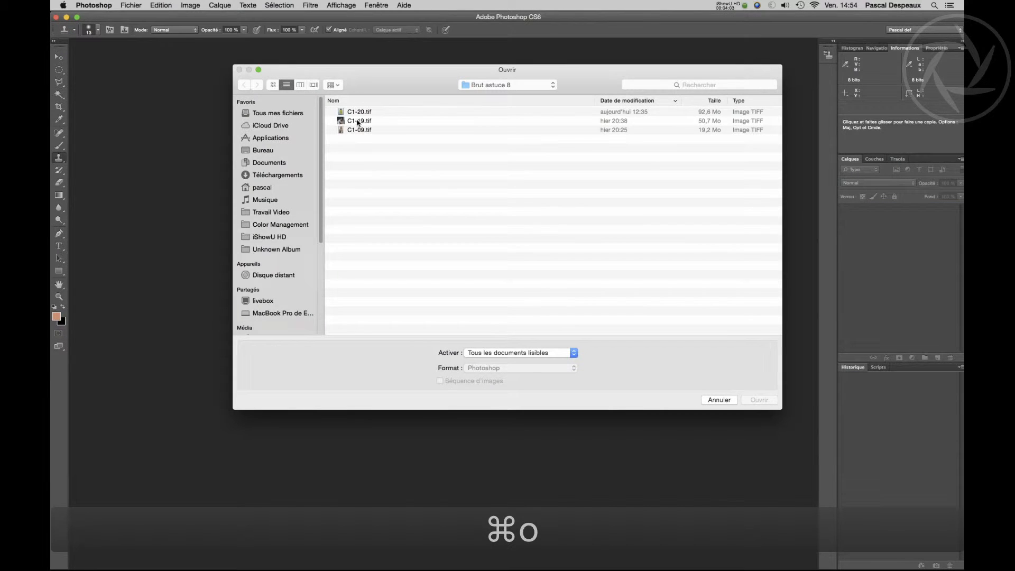
click(357, 122)
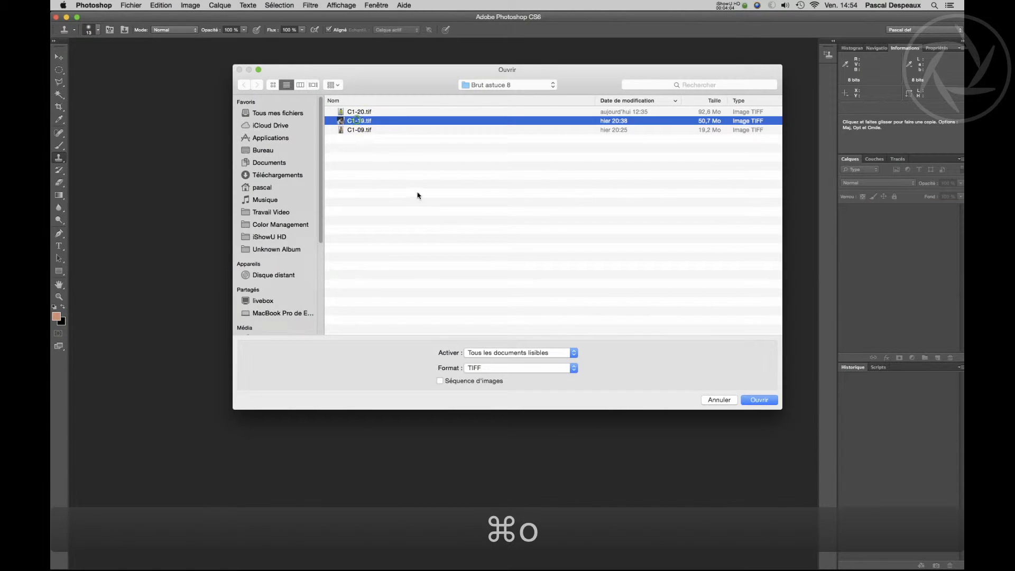
click(759, 400)
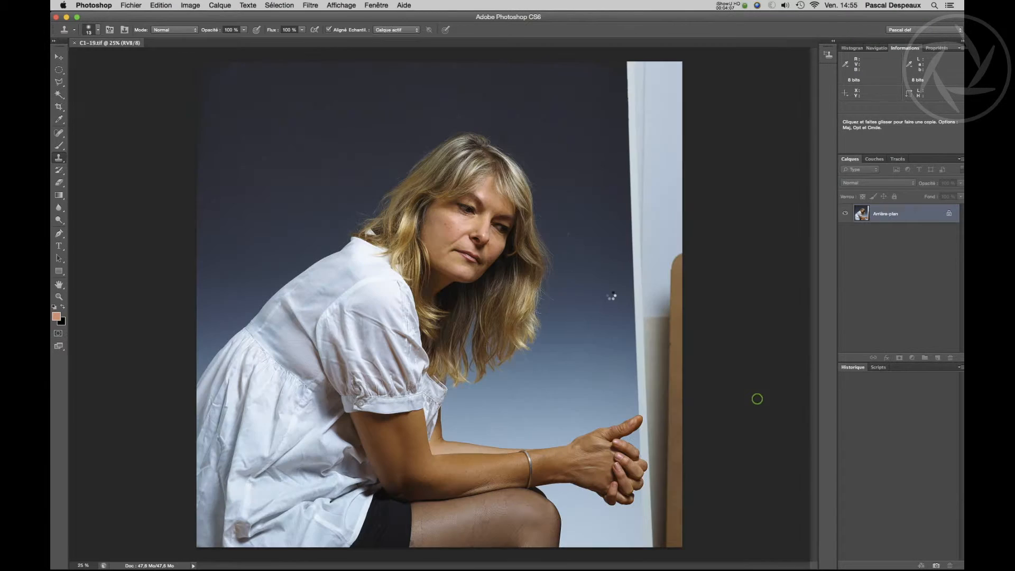
- Remove the three blemishes on the woman's lit cheek with the Clone Stamp, sampling clean skin close to each one
key(alt+super+0)
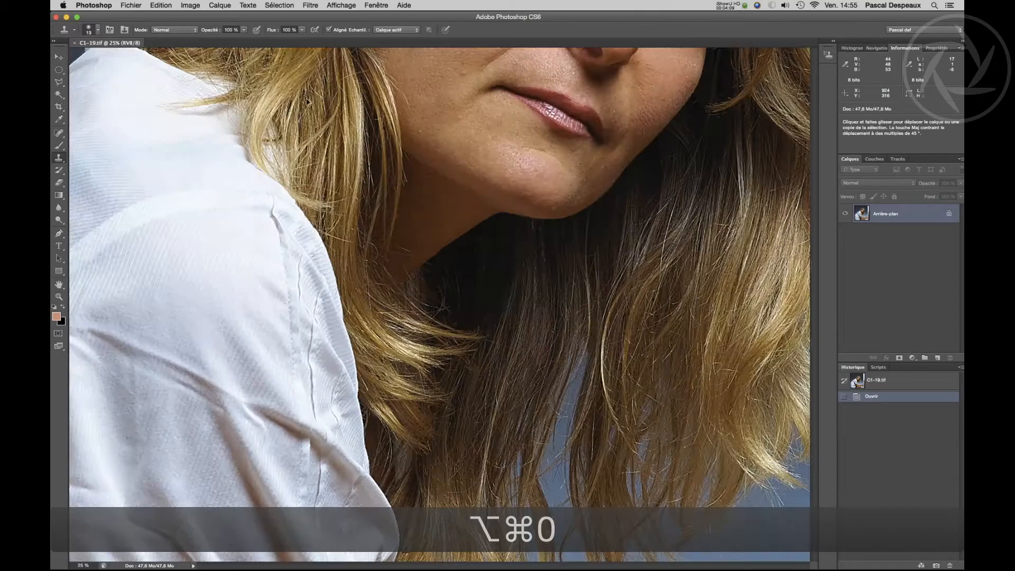
drag(451, 212, 556, 358)
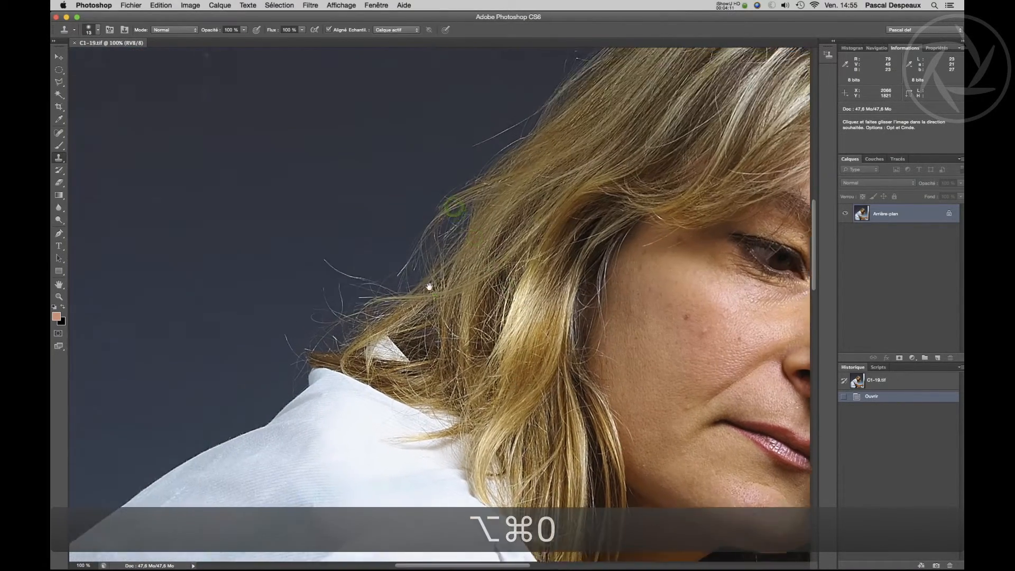
drag(428, 288, 386, 242)
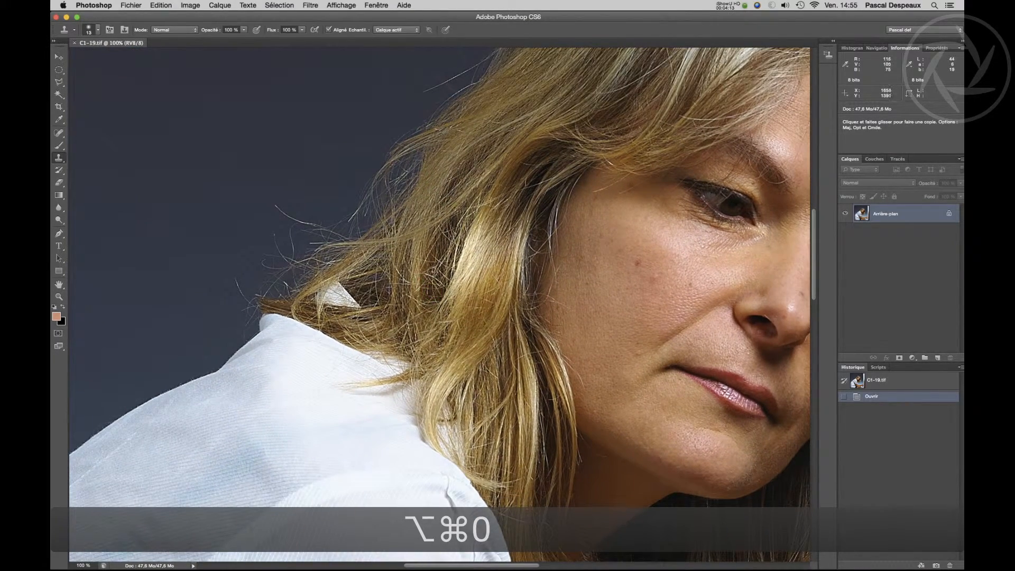
key(space)
mouse_move(454, 292)
mouse_down()
mouse_move(331, 335)
mouse_move(321, 371)
mouse_move(333, 367)
mouse_up()
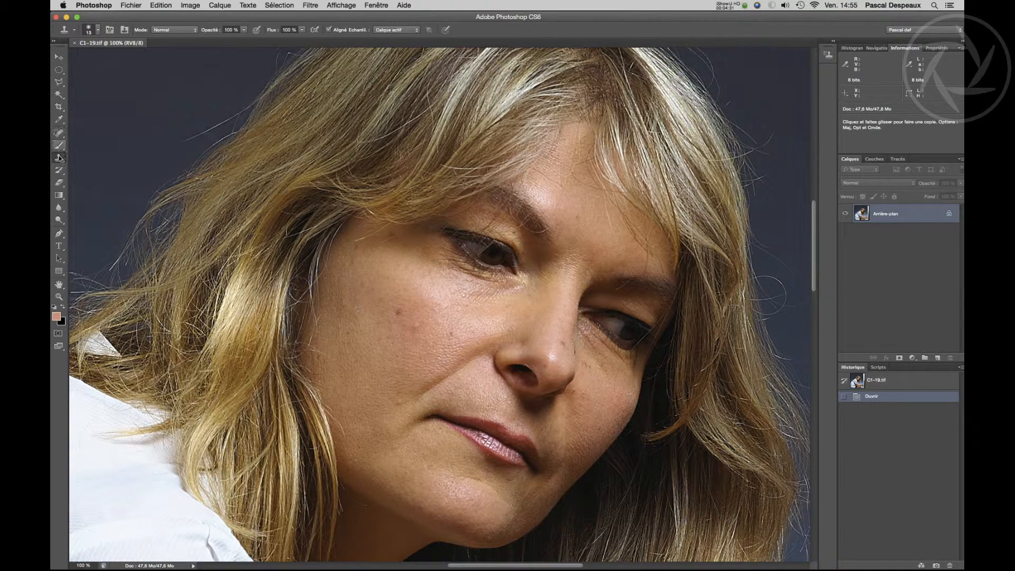
alt+click(376, 319)
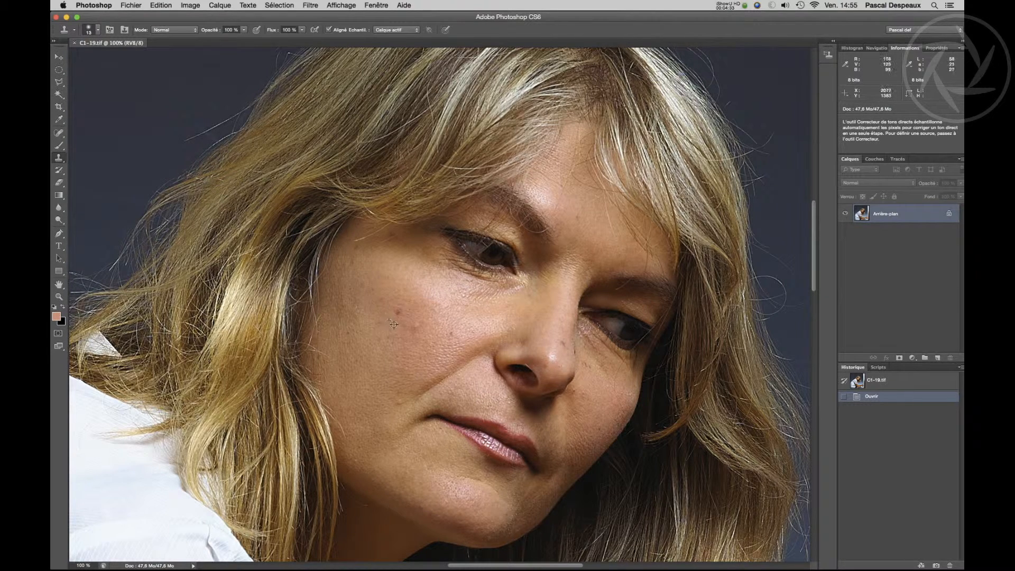
alt+click(398, 324)
click(398, 313)
alt+click(415, 338)
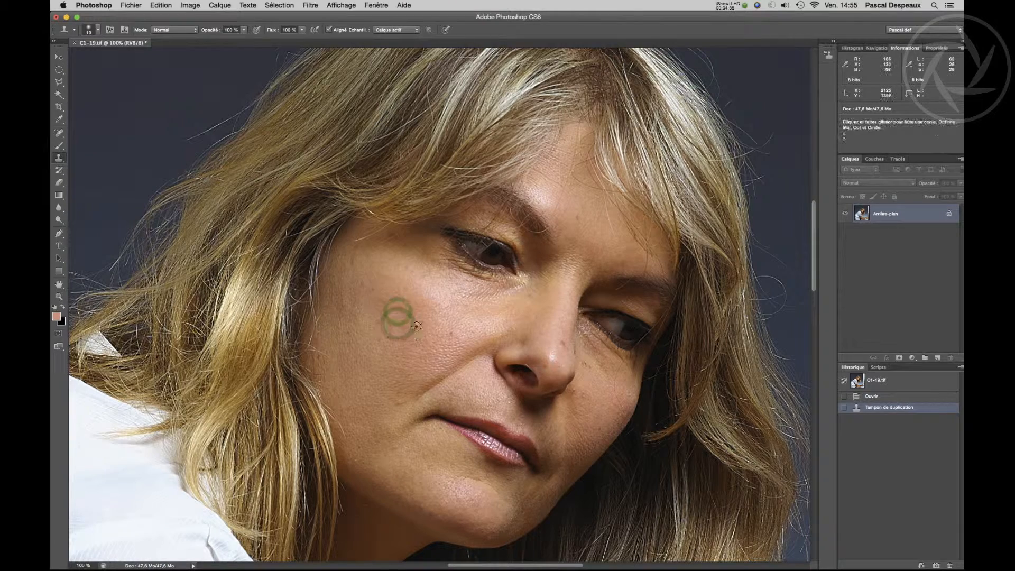
click(416, 330)
alt+click(412, 329)
click(451, 336)
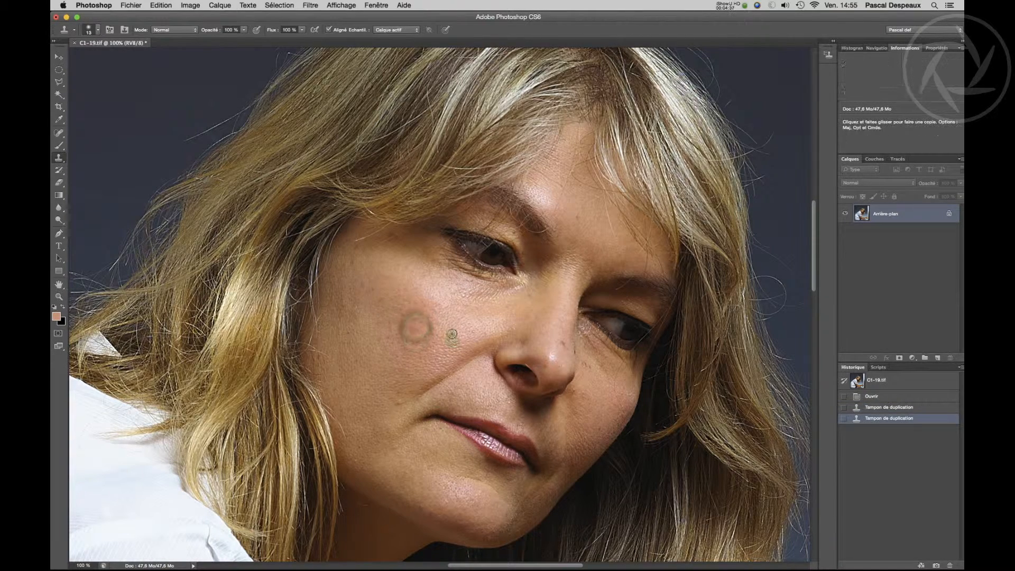
- Clone clean skin over the spots on the nose, both cheeks and the forehead between the eyebrows
alt+click(562, 350)
click(561, 344)
alt+click(590, 376)
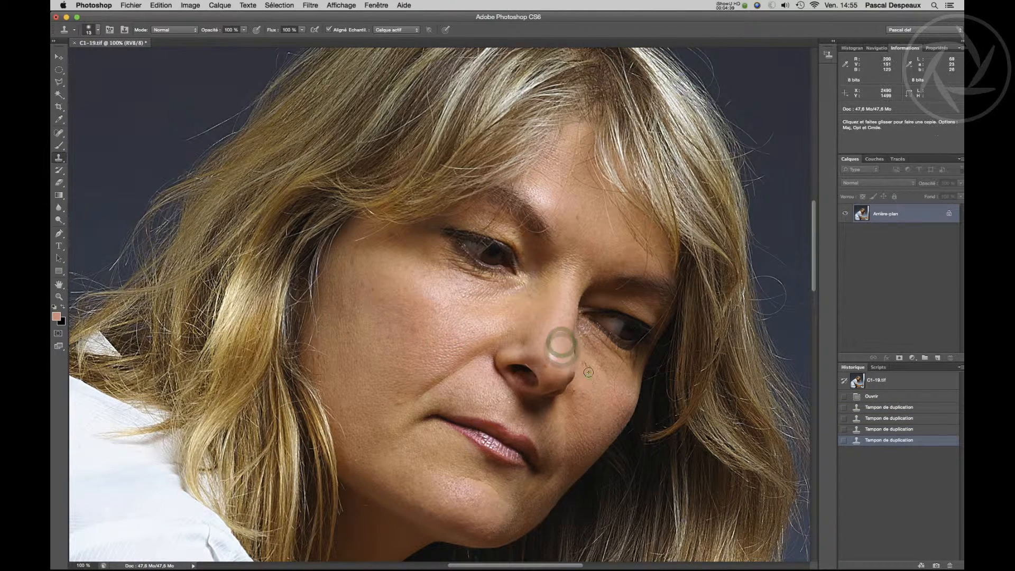
click(586, 370)
click(574, 395)
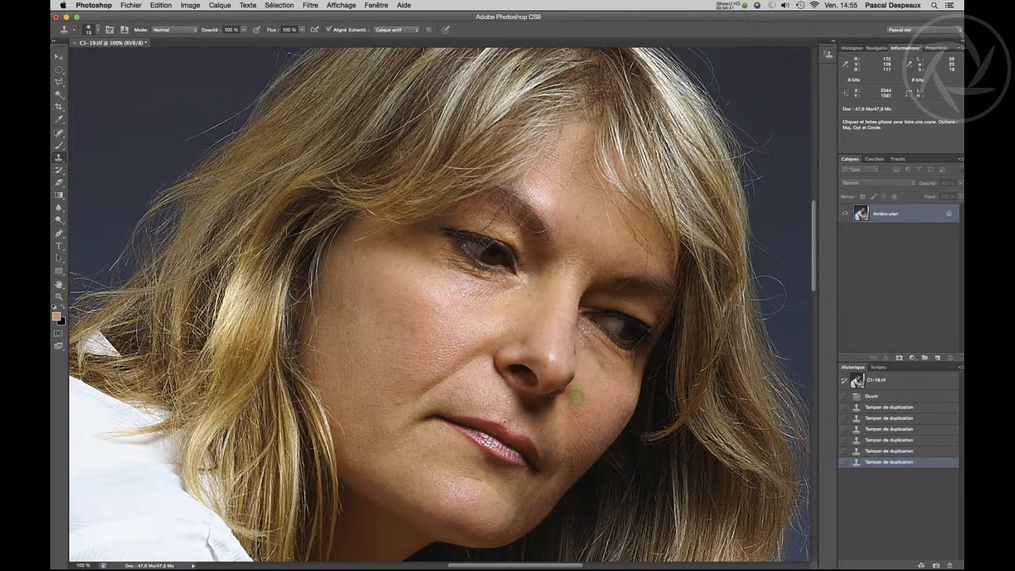
click(394, 391)
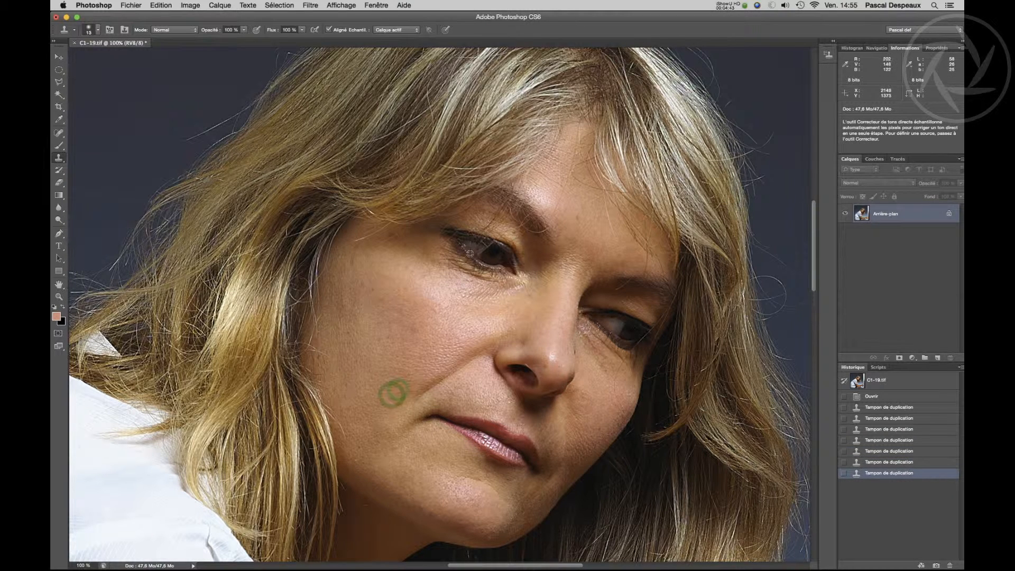
click(573, 219)
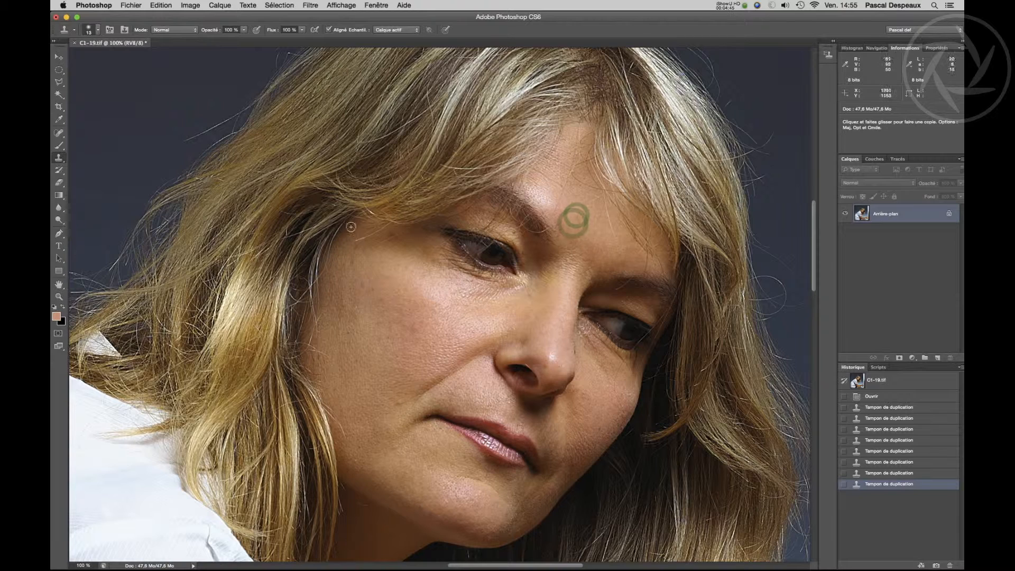
- Retouch the skin between the inner eye corner and the nose with the Clone Stamp, and step back past the last two strokes
key(j)
double_click(529, 300)
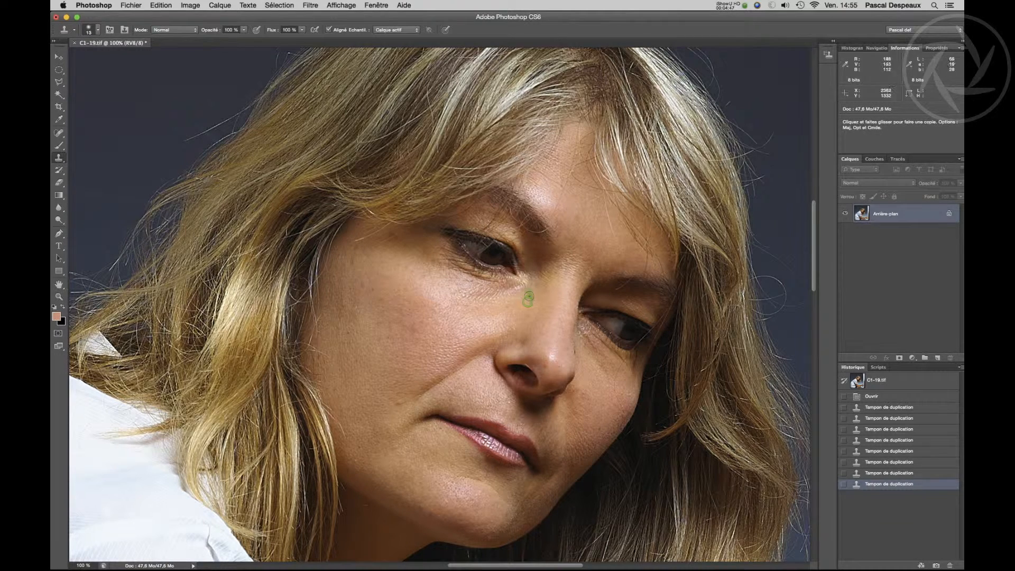
click(528, 299)
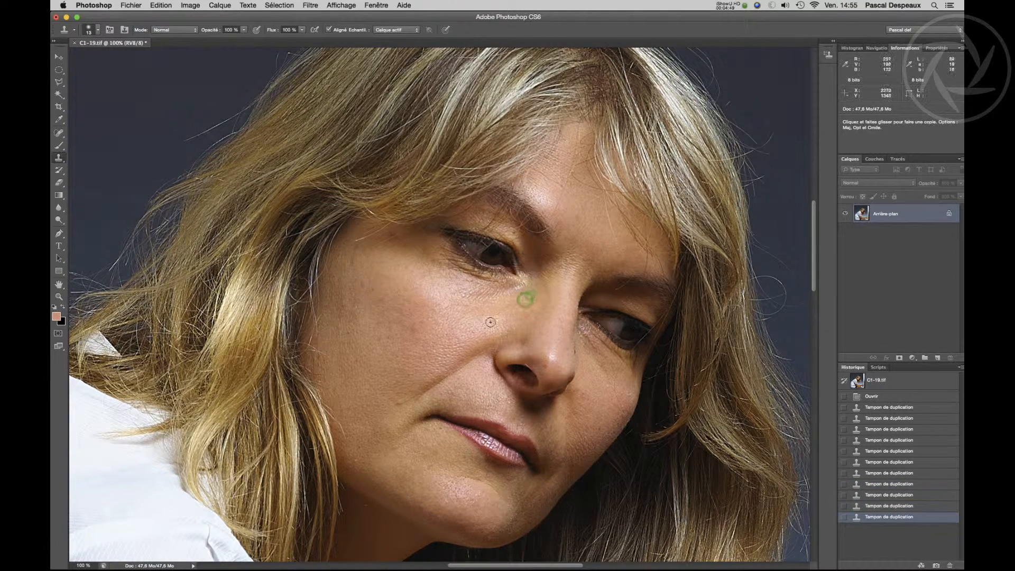
click(533, 291)
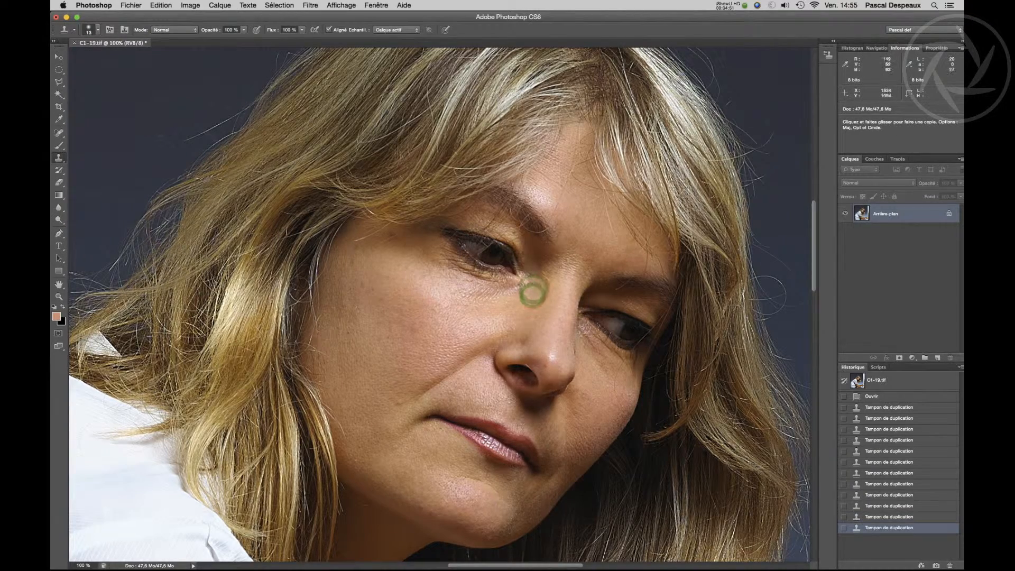
click(856, 508)
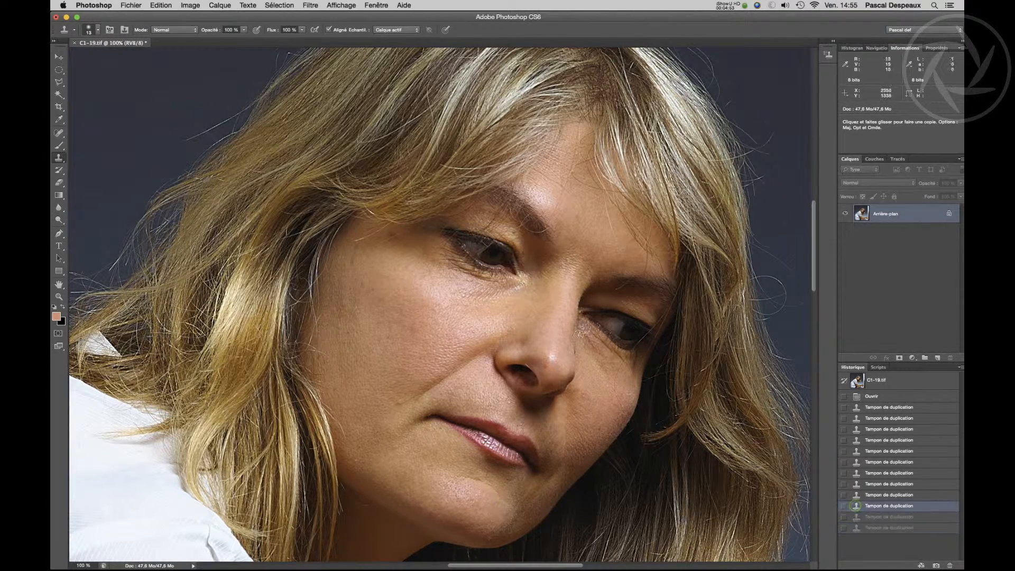
- Outline the whole face with the freehand Lasso, following the jaw, the cheeks and the hairline
click(59, 82)
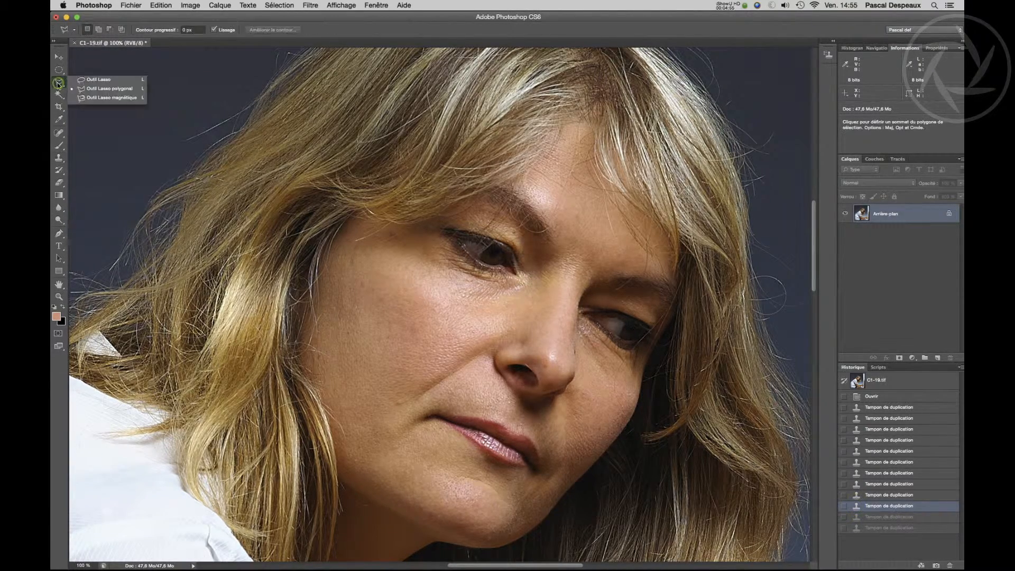
click(94, 80)
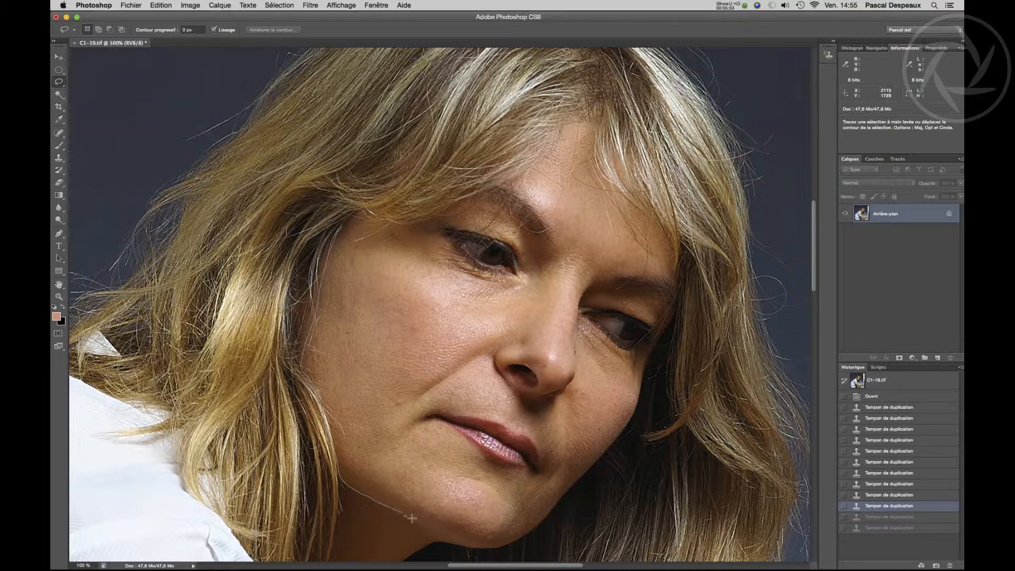
drag(435, 530, 474, 545)
drag(365, 266, 363, 243)
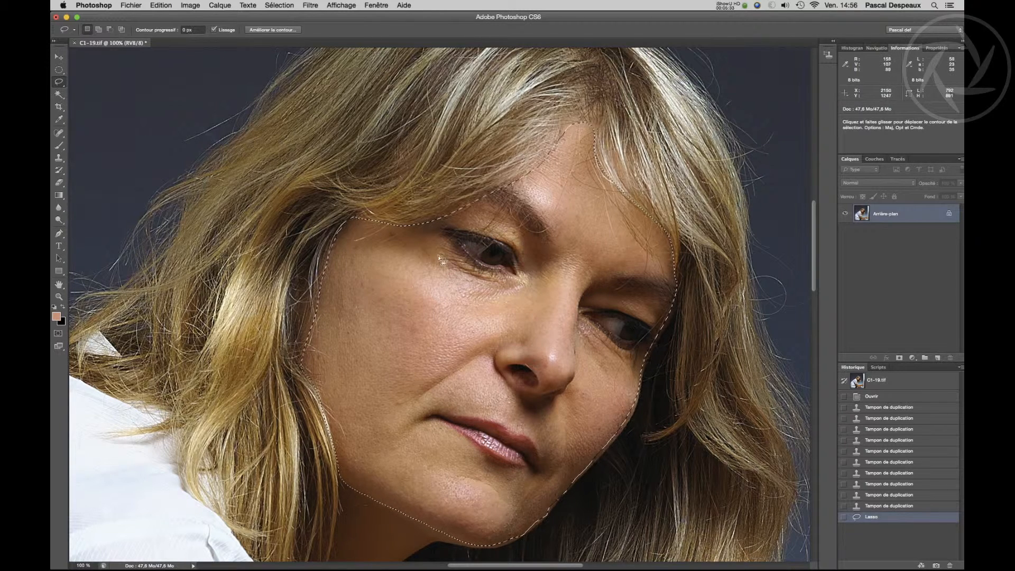
- Subtract both eyes from the face selection with the Lasso, tracing along the eyelids
key(alt)
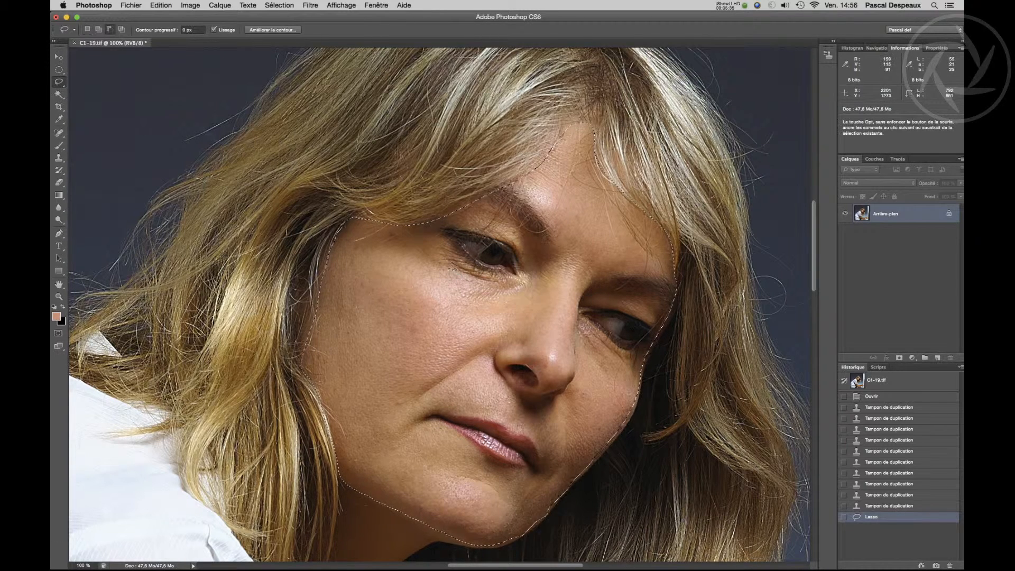
drag(432, 230, 474, 266)
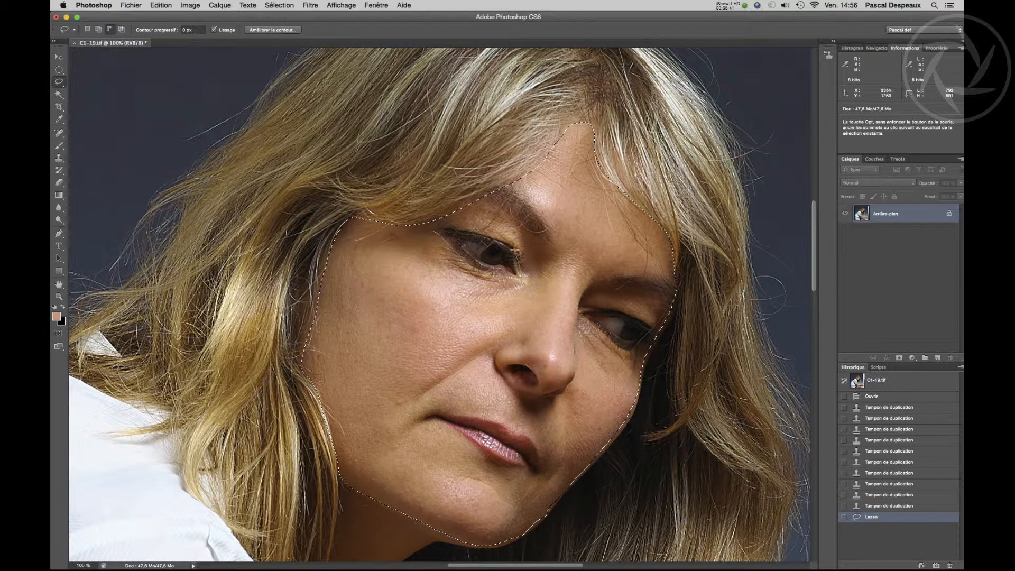
drag(493, 238, 432, 229)
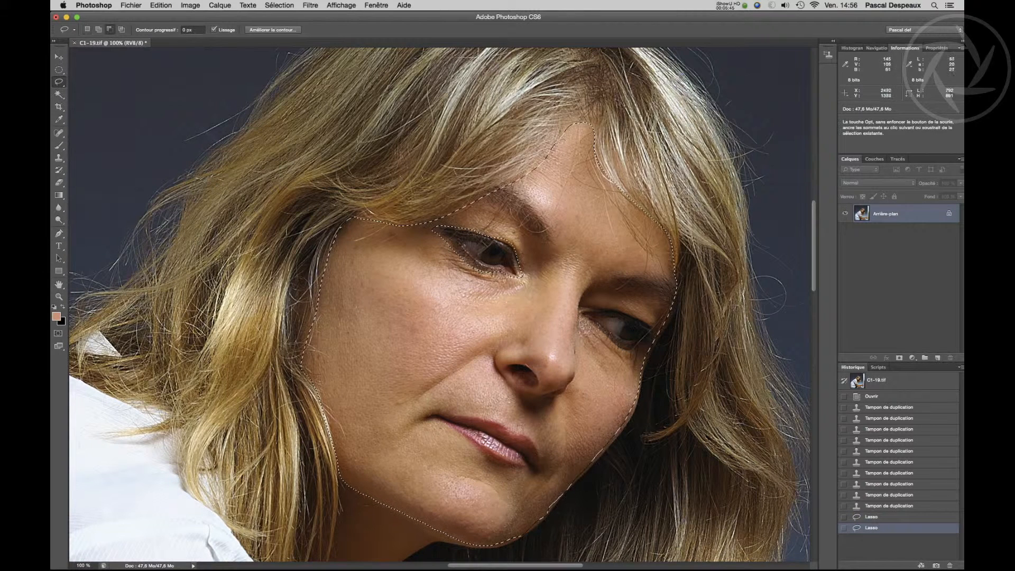
mouse_move(580, 316)
mouse_down()
mouse_move(615, 346)
mouse_move(654, 338)
mouse_up()
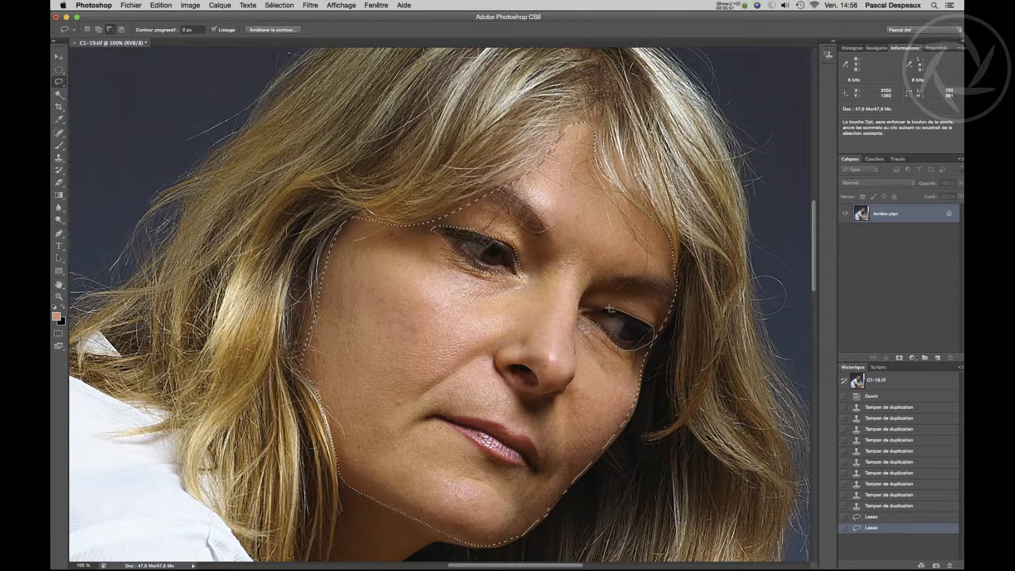
drag(580, 312, 581, 316)
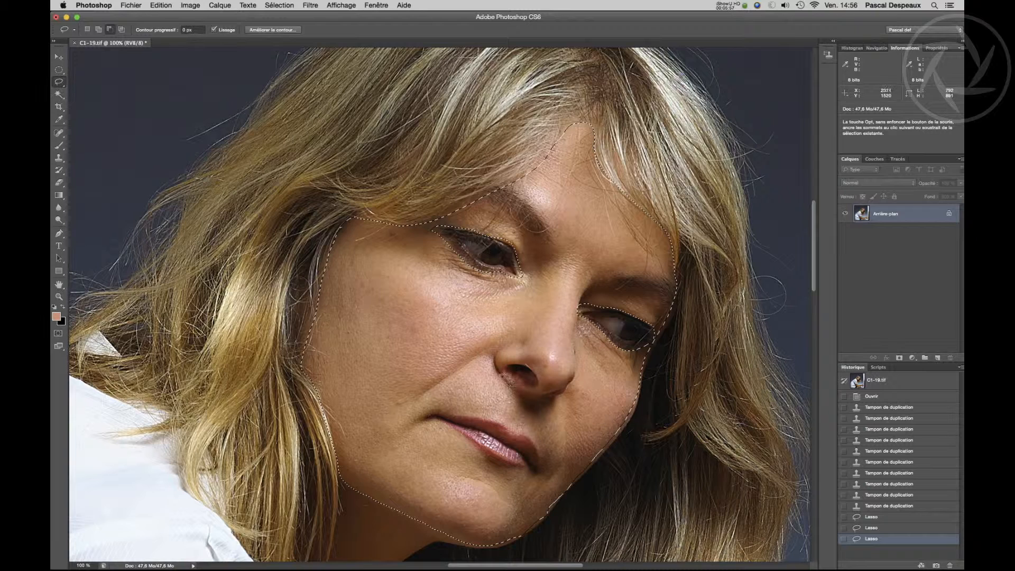
- Subtract the nostrils and the lower contour of the nose from the face selection
drag(497, 359, 499, 370)
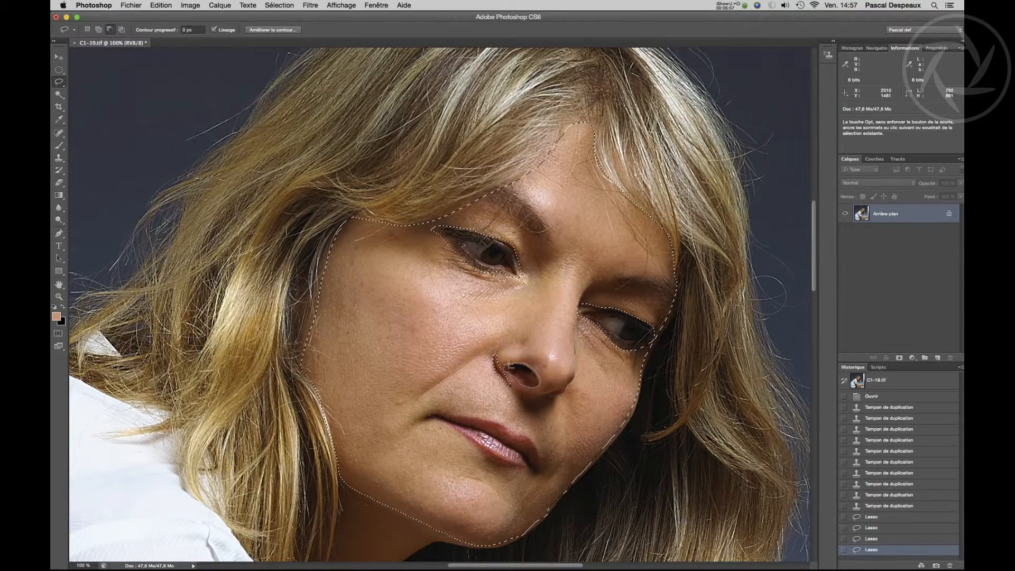
drag(509, 364, 502, 369)
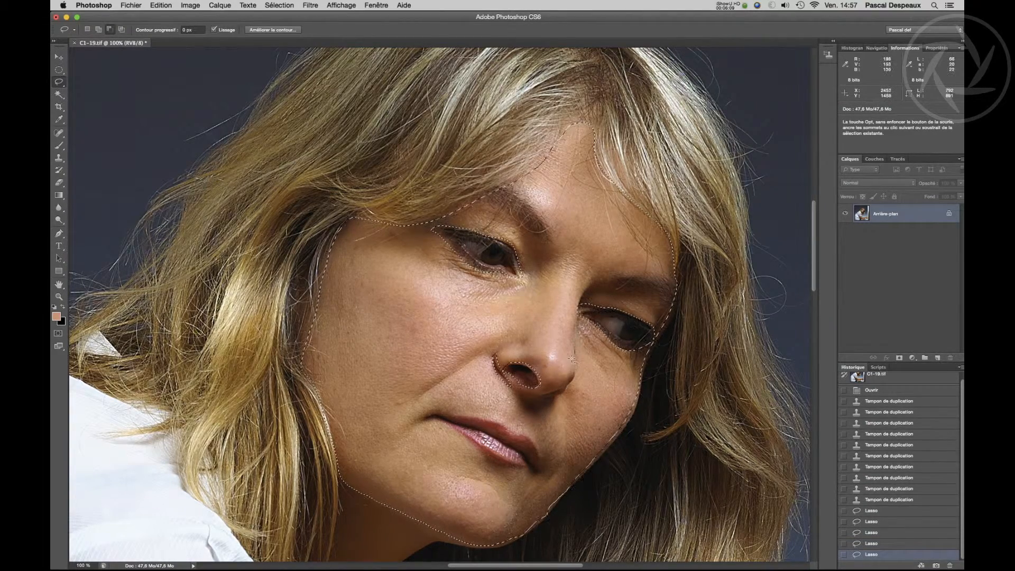
mouse_move(573, 360)
mouse_down()
mouse_move(570, 384)
mouse_move(536, 397)
mouse_move(551, 399)
mouse_move(574, 378)
mouse_up()
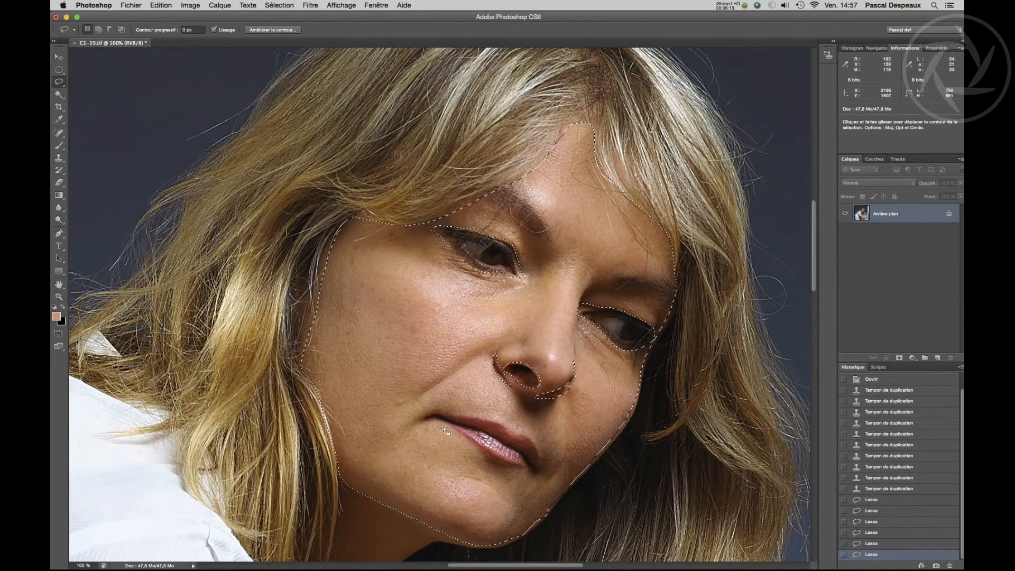
- Subtract the mouth from the face selection, tracing around the edges of the lips
mouse_move(436, 412)
mouse_down()
mouse_move(526, 433)
mouse_move(540, 469)
mouse_move(505, 465)
mouse_up()
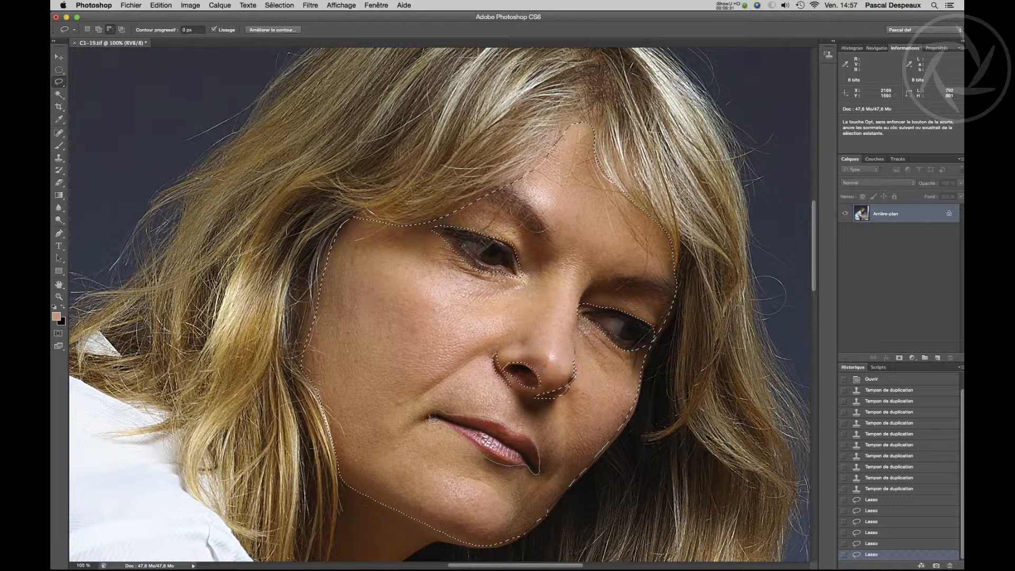
drag(439, 415, 438, 412)
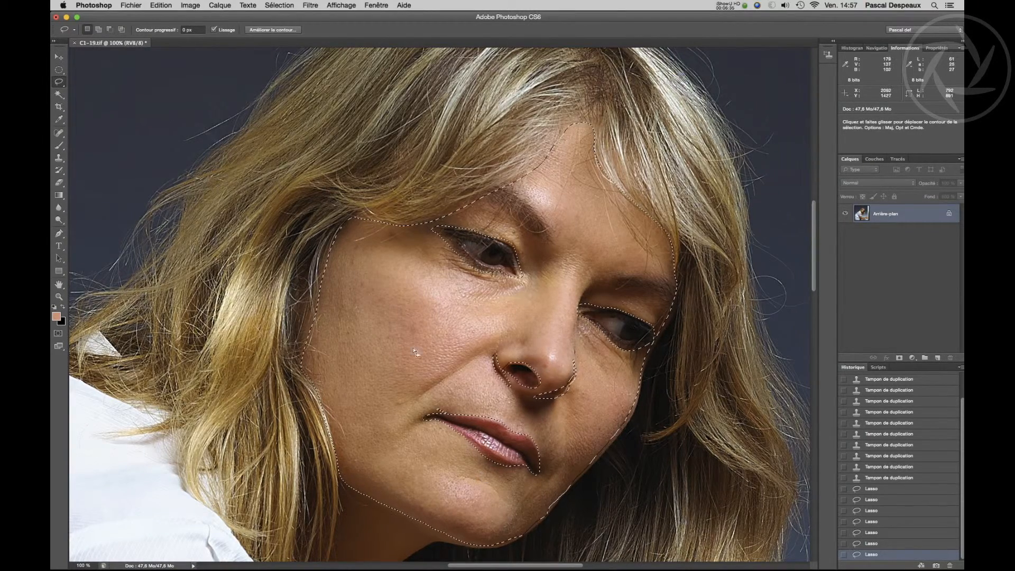
mouse_move(428, 392)
mouse_down()
mouse_move(447, 406)
mouse_move(421, 401)
mouse_move(431, 378)
mouse_move(444, 394)
mouse_up()
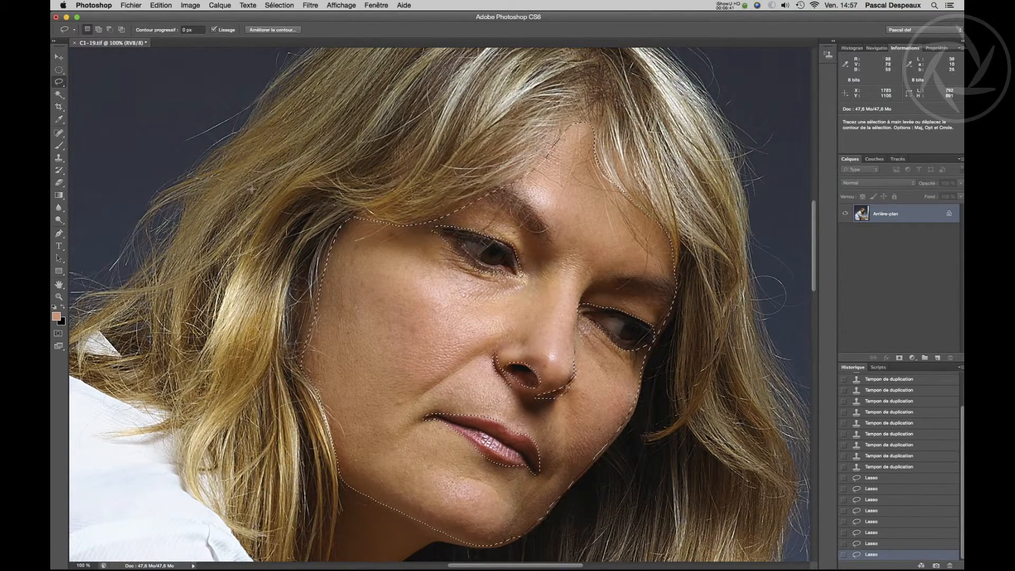
- Subtract both eyebrows from the face selection with the Lasso
key(alt)
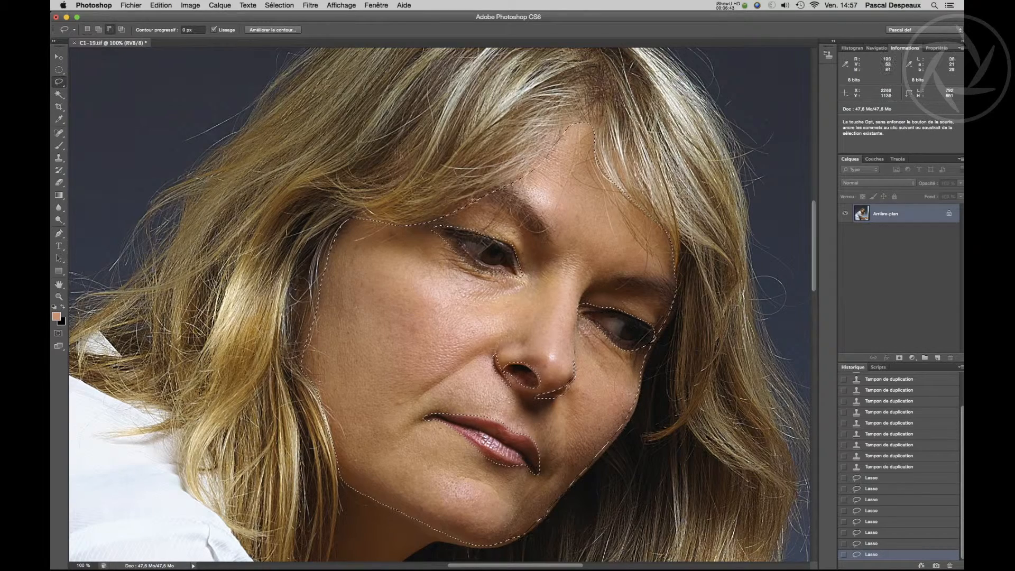
drag(470, 199, 495, 209)
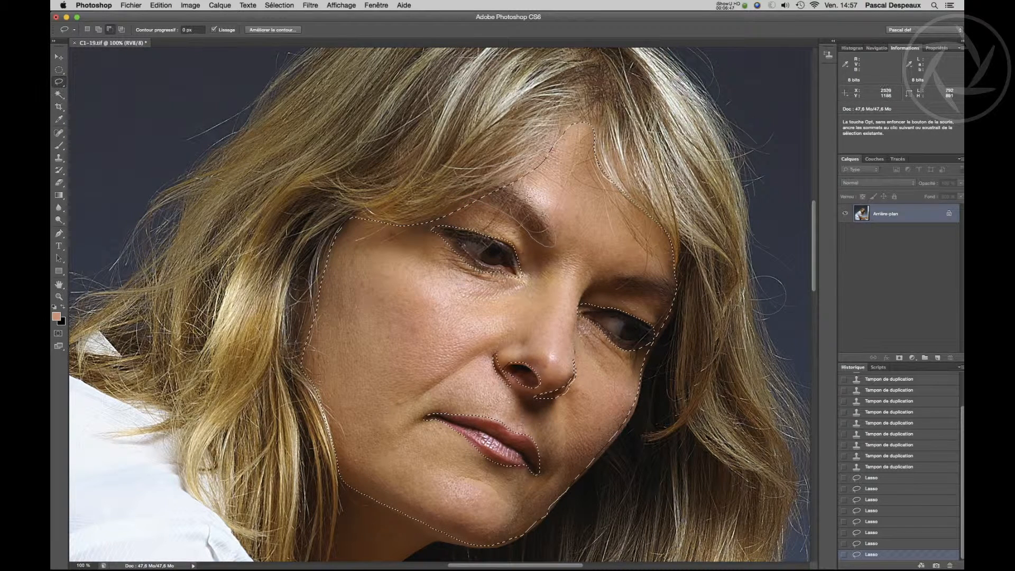
drag(509, 183, 508, 184)
mouse_move(614, 276)
mouse_down()
mouse_move(676, 314)
mouse_move(689, 297)
mouse_move(672, 277)
mouse_move(613, 277)
mouse_up()
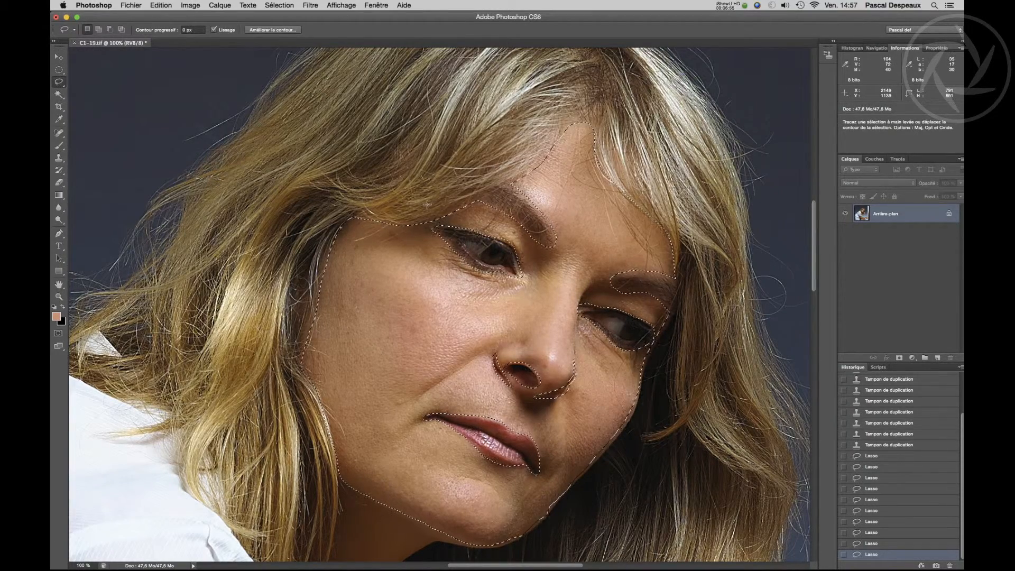
- Copy the selected skin onto a new layer and hide the Arrière-plan layer to show the cut-out alone
key(super+c)
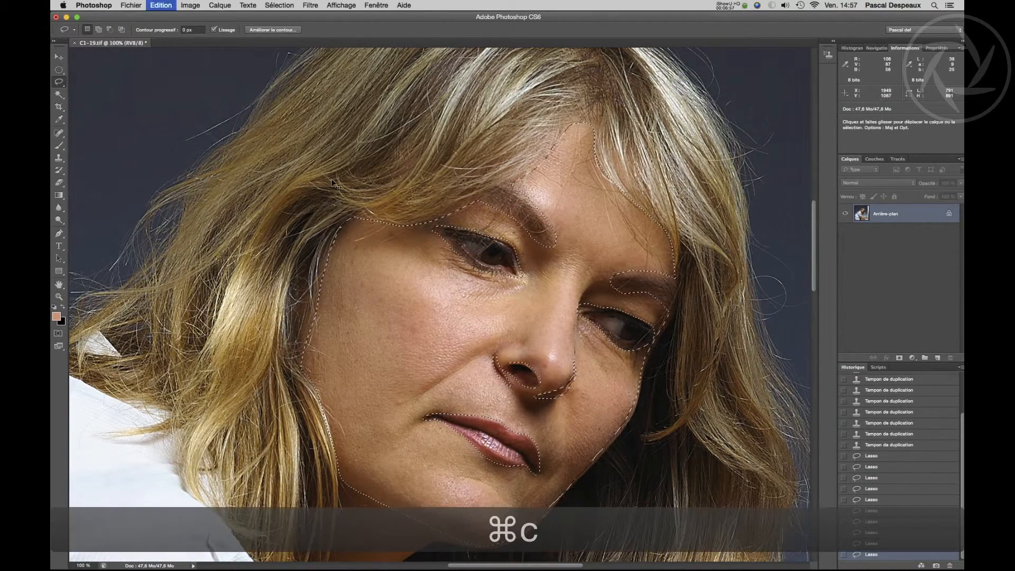
key(super+v)
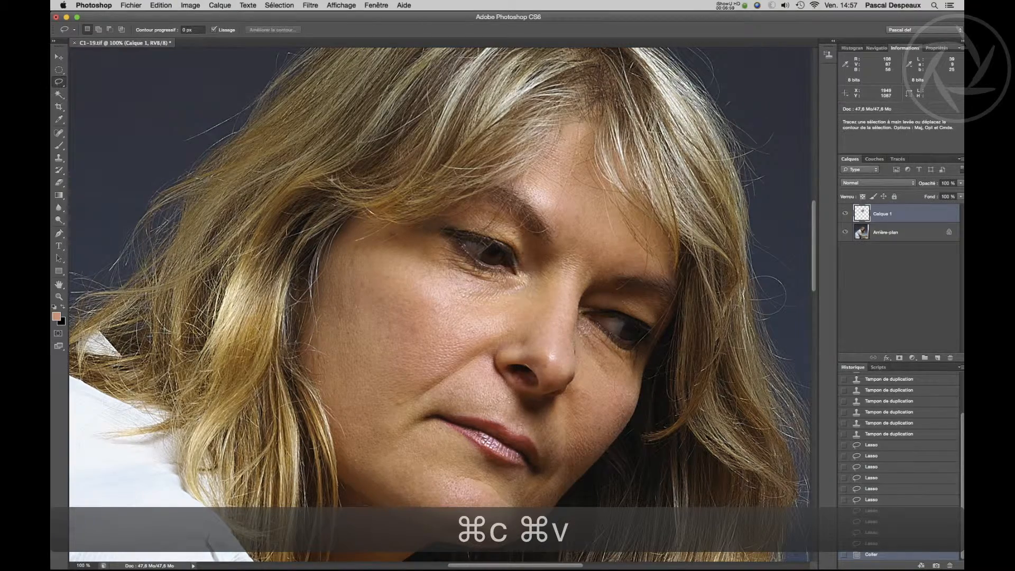
click(845, 232)
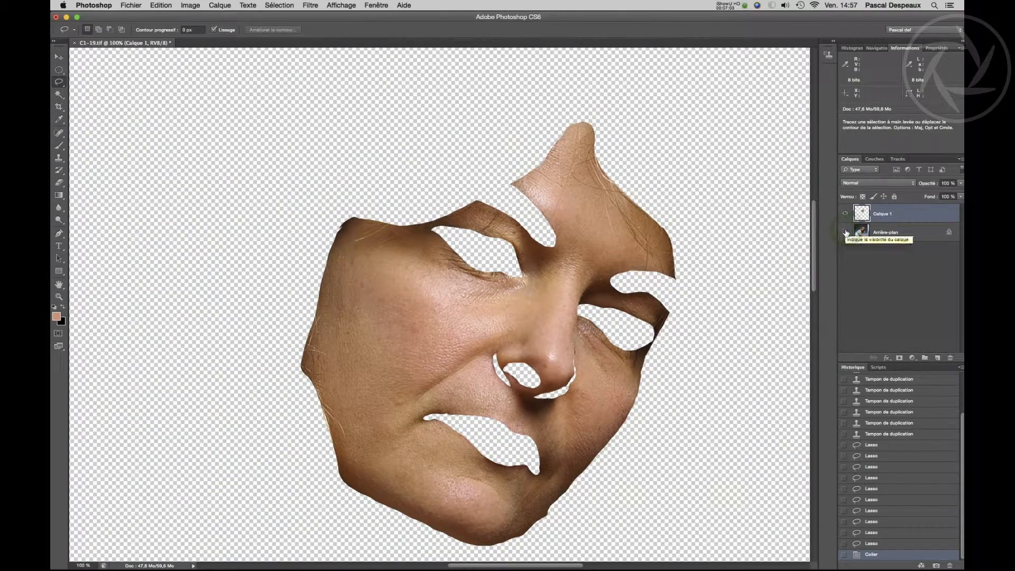
- Show the Arrière-plan layer again beneath the skin cut-out on Calque 1
click(846, 231)
click(845, 231)
click(846, 232)
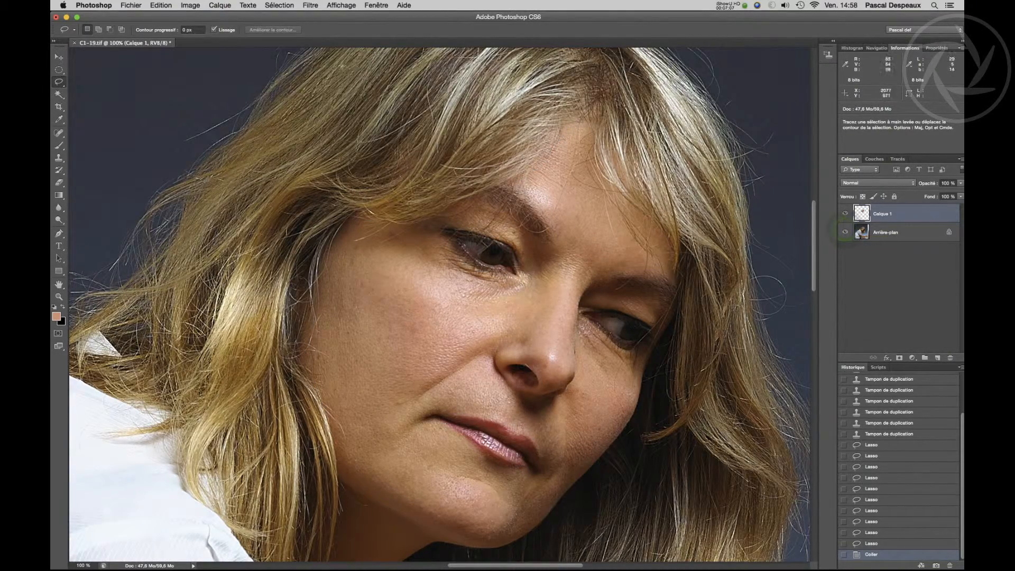
- Smooth the skin on Calque 1 with the Antipoussière filter, raising the radius to about 20 pixels and lowering the threshold
click(311, 5)
mouse_move(401, 125)
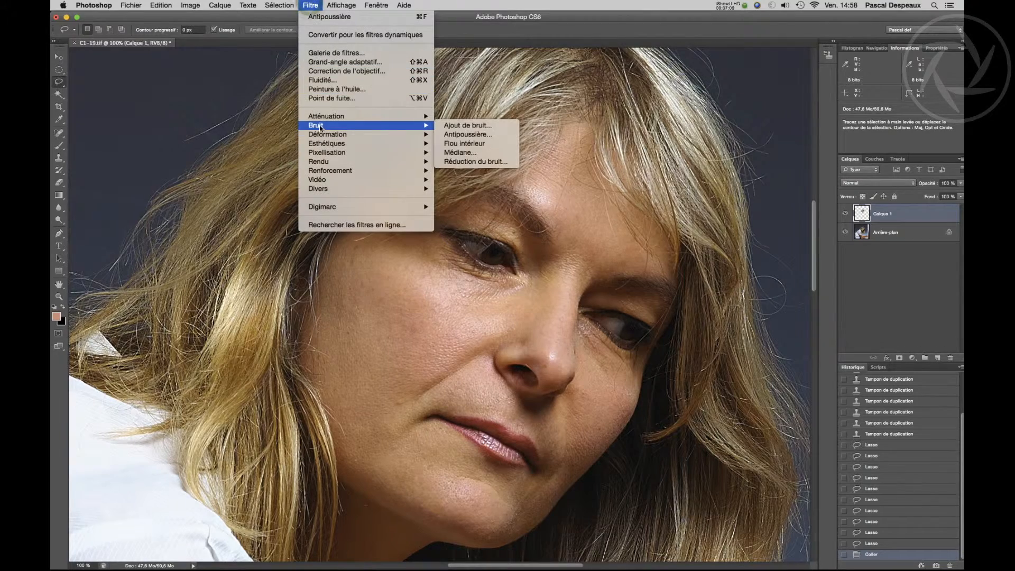
click(469, 135)
drag(622, 322, 752, 273)
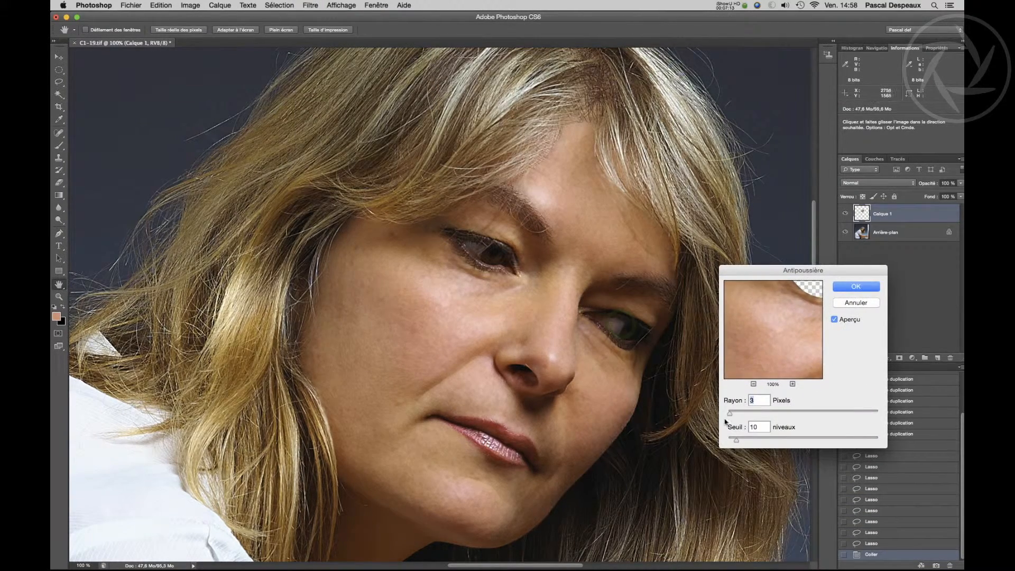
drag(730, 416, 745, 416)
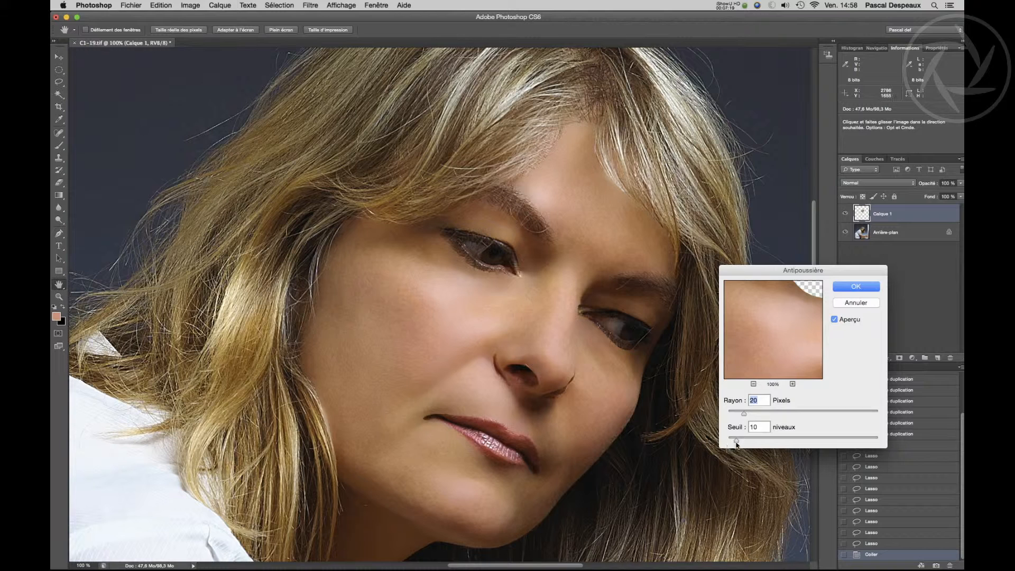
drag(736, 442, 733, 441)
drag(745, 414, 748, 414)
drag(748, 415, 746, 414)
click(846, 288)
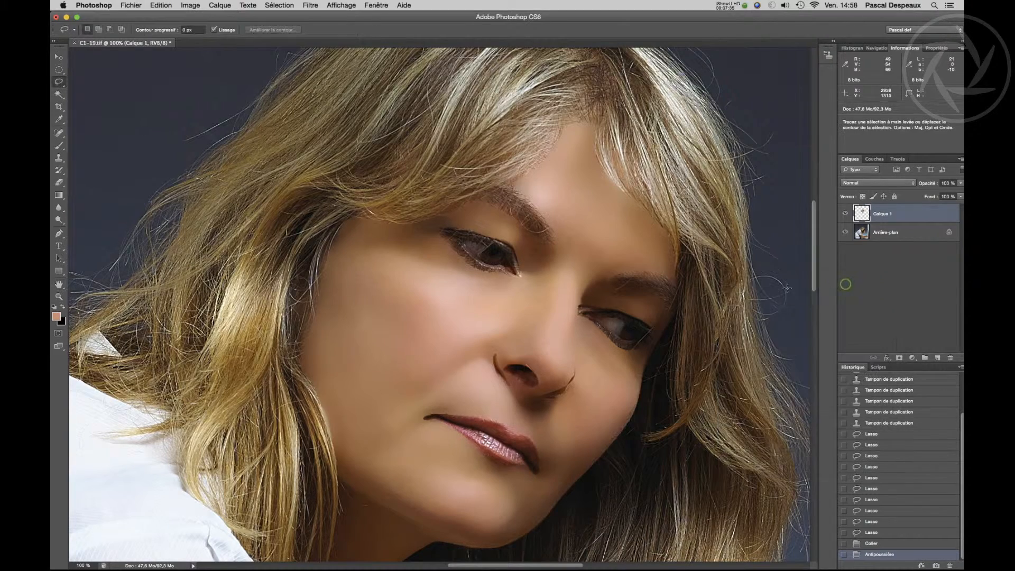
- Open the Ajout de bruit filter for the skin layer and set the noise quantity to 28,33 %
key(super+plus)
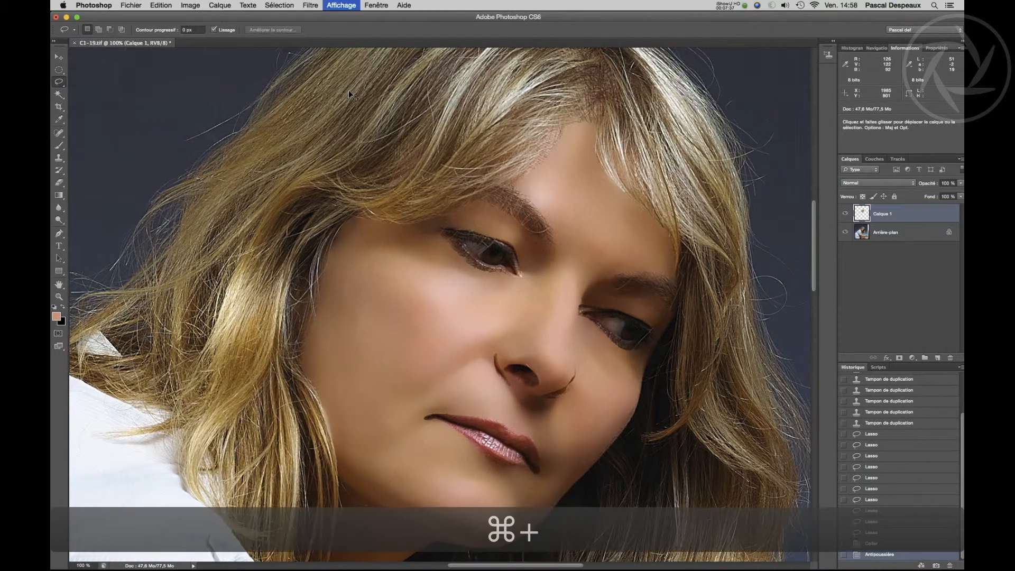
drag(402, 435, 420, 364)
scroll(420, 363, down, 15)
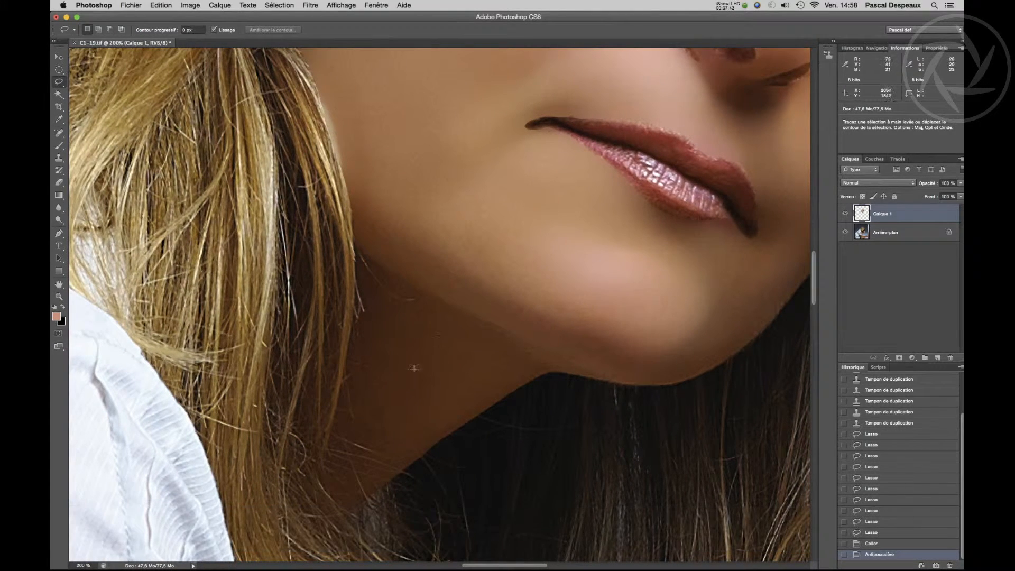
click(310, 5)
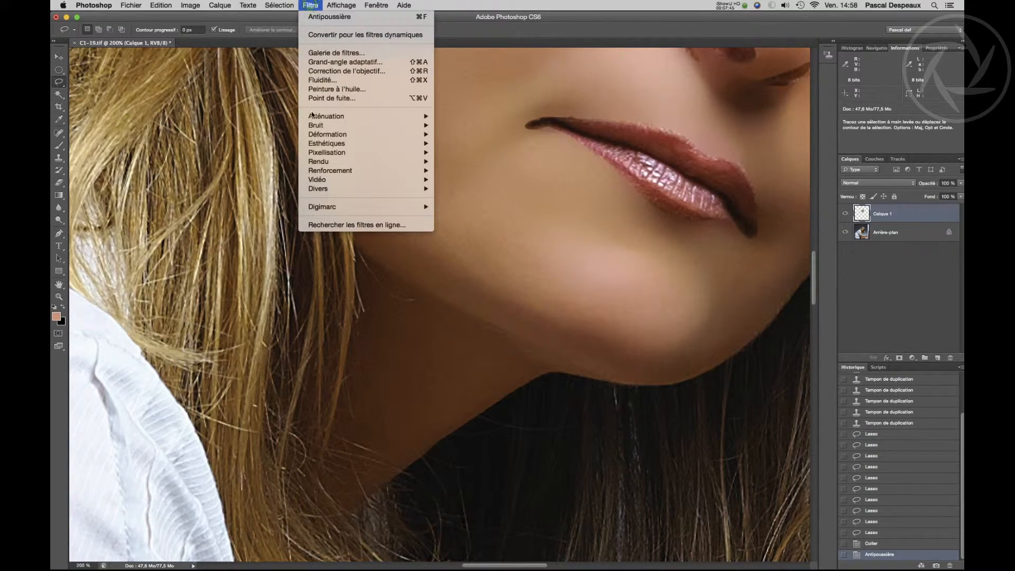
mouse_move(322, 125)
click(467, 123)
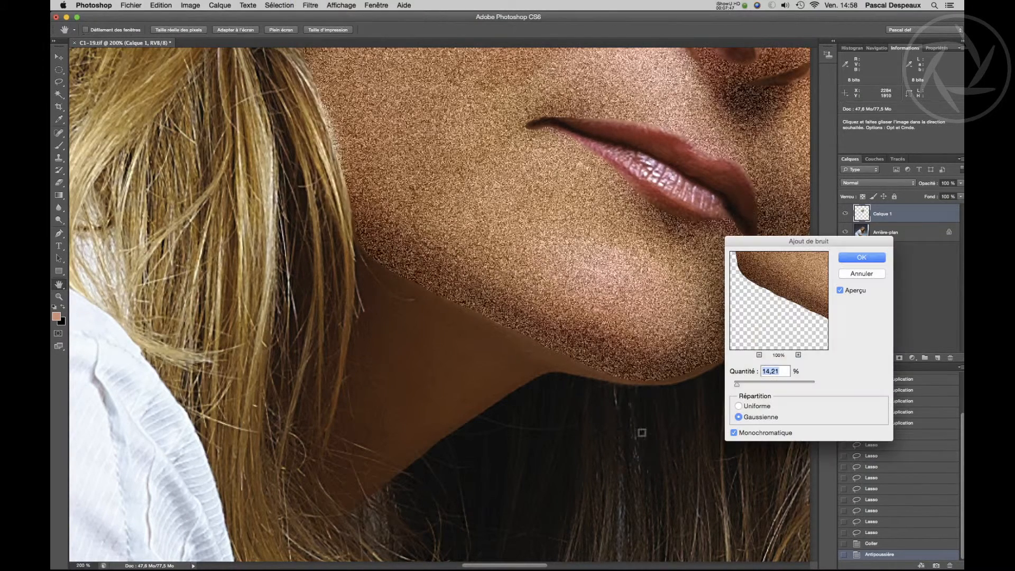
drag(736, 387, 734, 389)
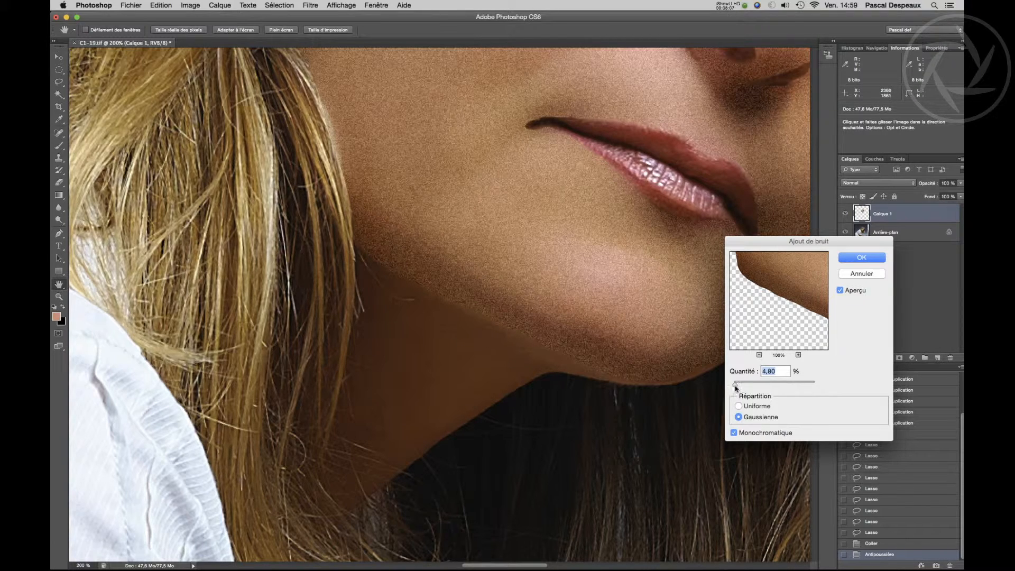
drag(737, 386, 737, 389)
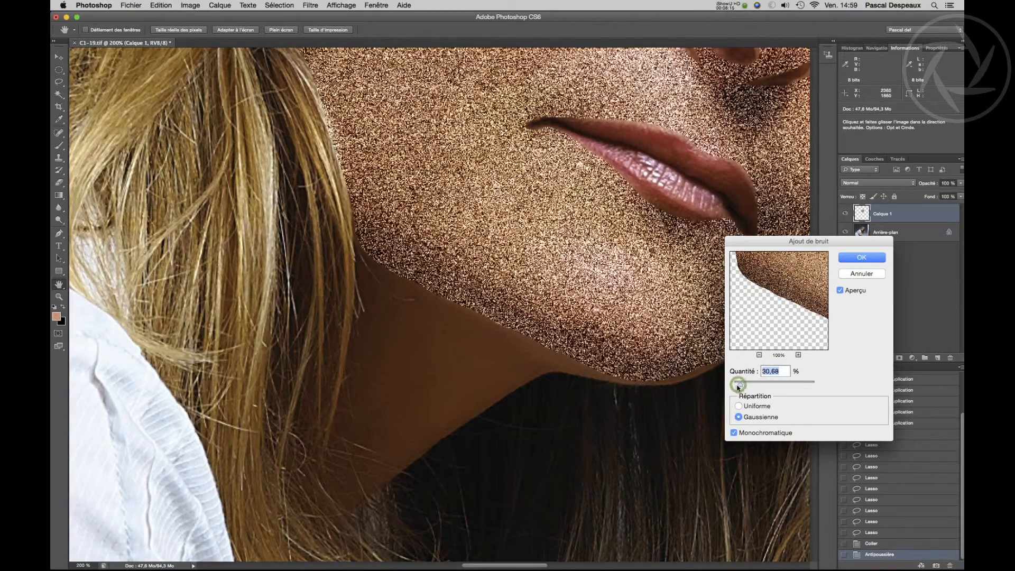
drag(739, 387, 740, 386)
- Compare Uniforme with Gaussienne distribution and coloured with monochromatic noise, and apply the noise as Gaussienne and Monochromatique
click(738, 407)
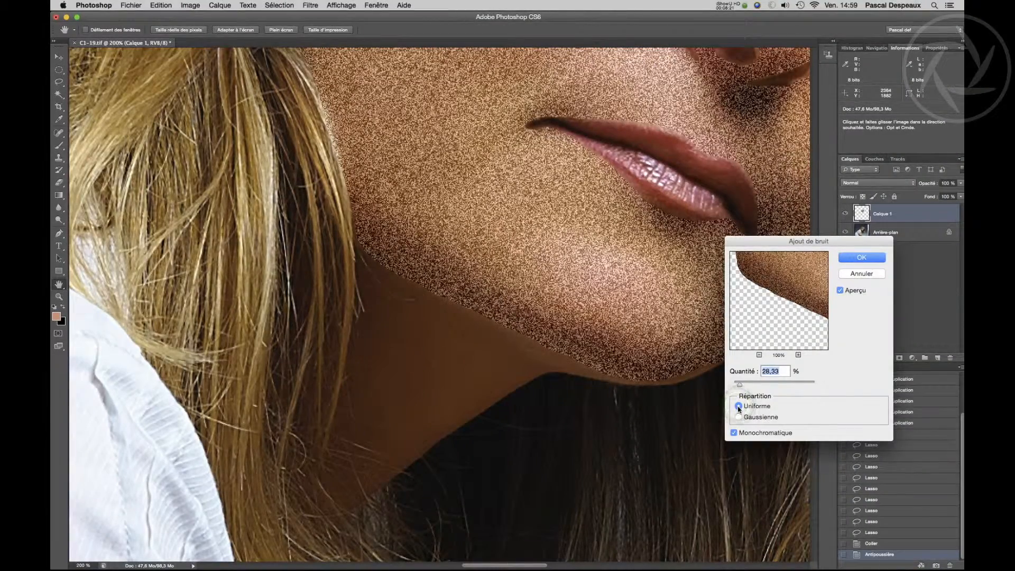
click(739, 418)
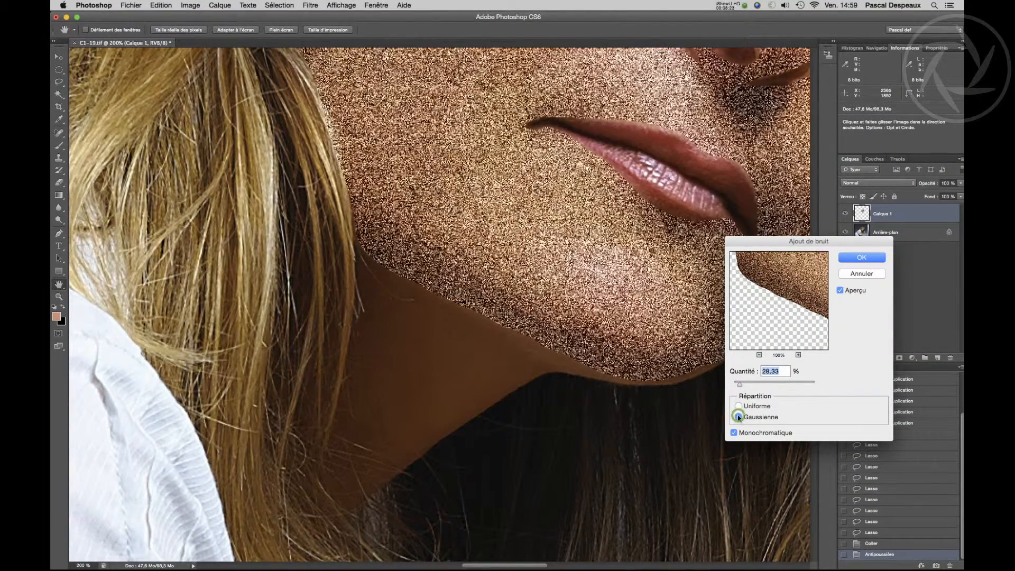
click(734, 433)
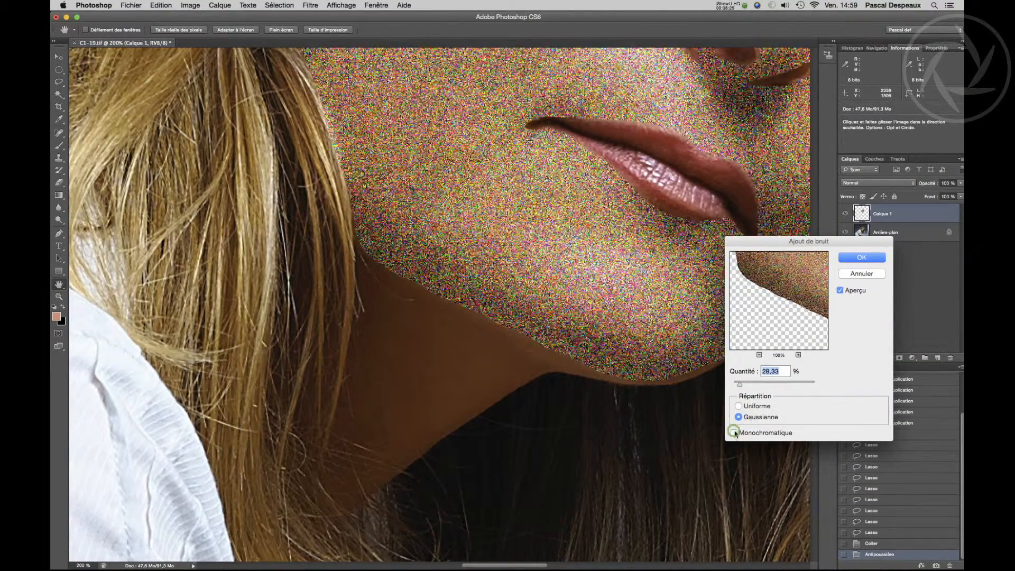
click(734, 434)
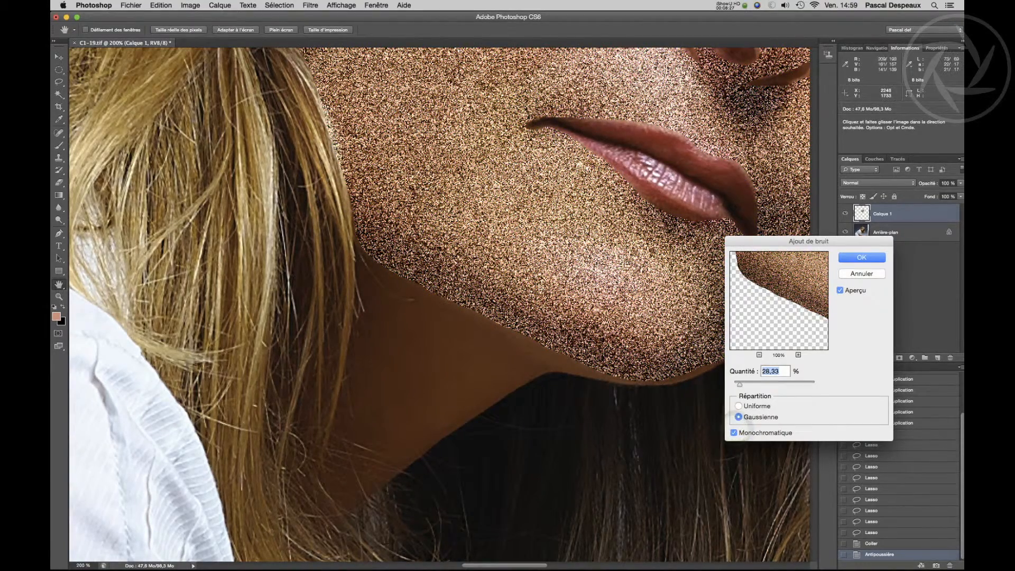
key(alt+super+0)
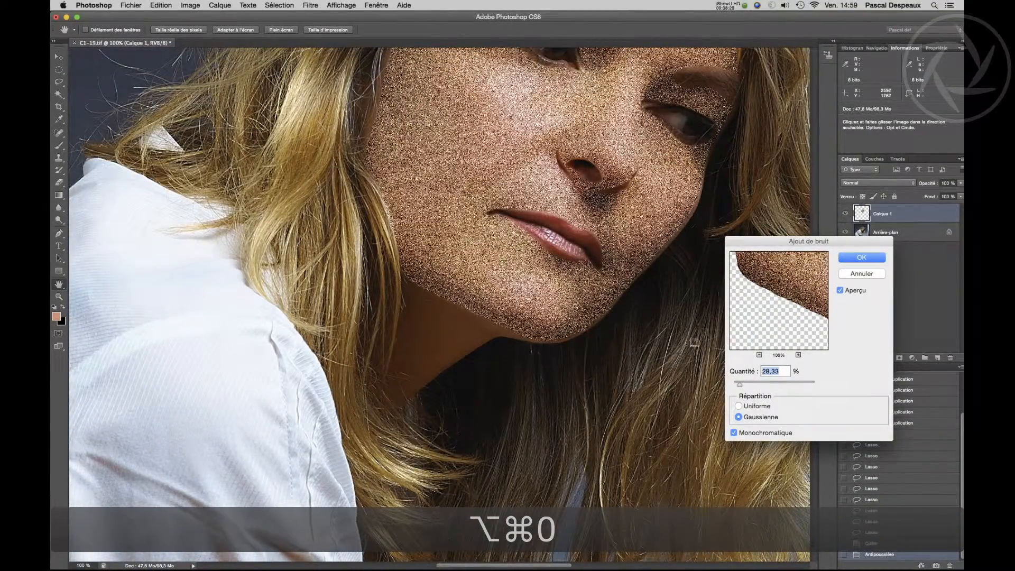
click(848, 259)
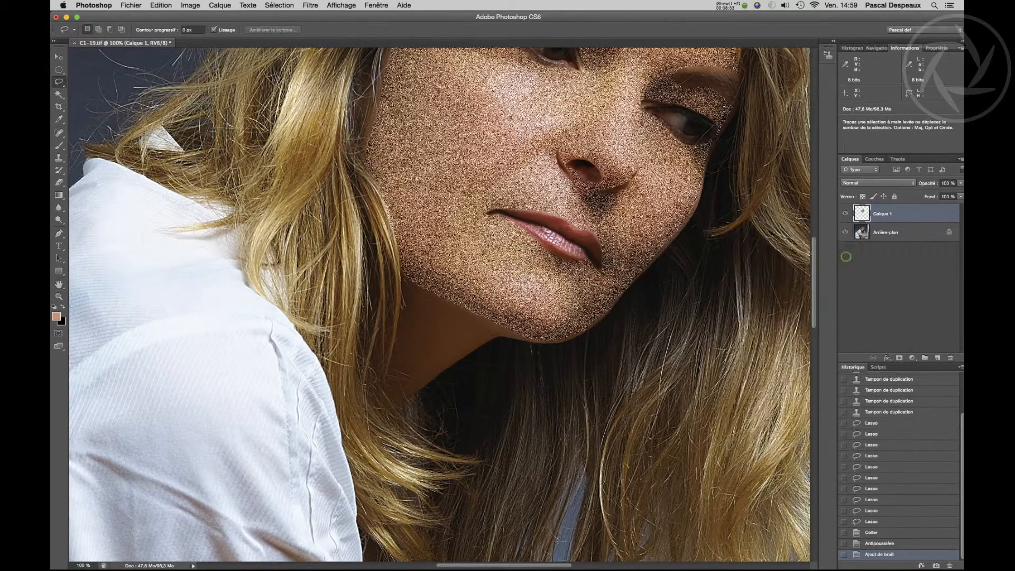
- Fade the added noise with Atténuer Ajout de bruit to 10 % opacity in Normal mode, judging the grain on the chin
click(159, 7)
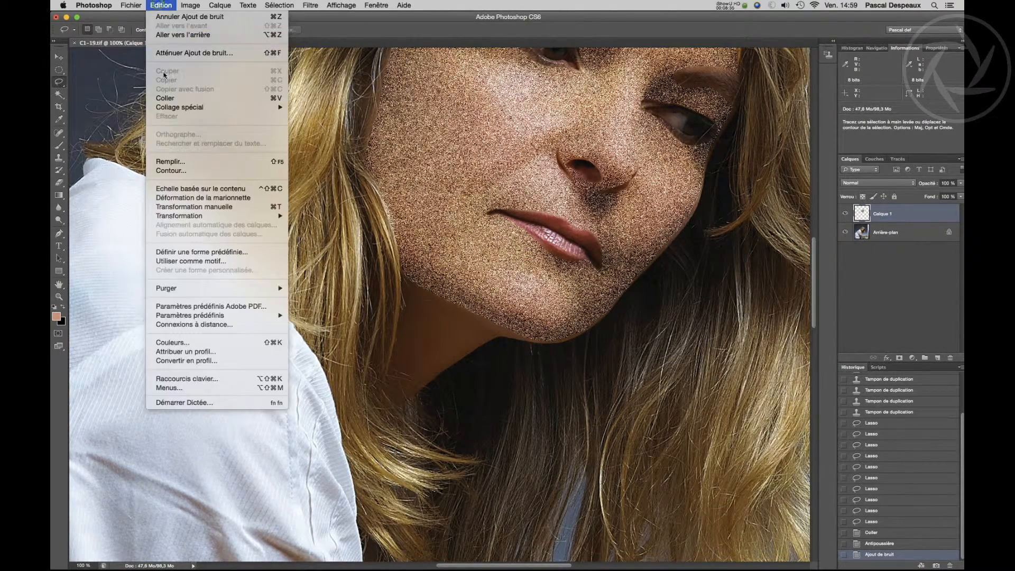
click(169, 56)
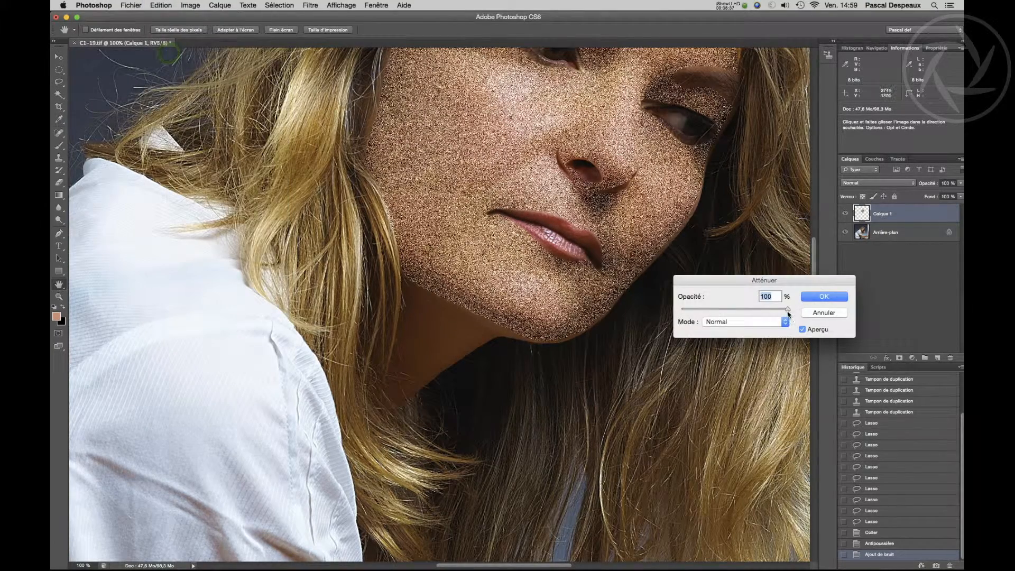
drag(787, 310, 584, 282)
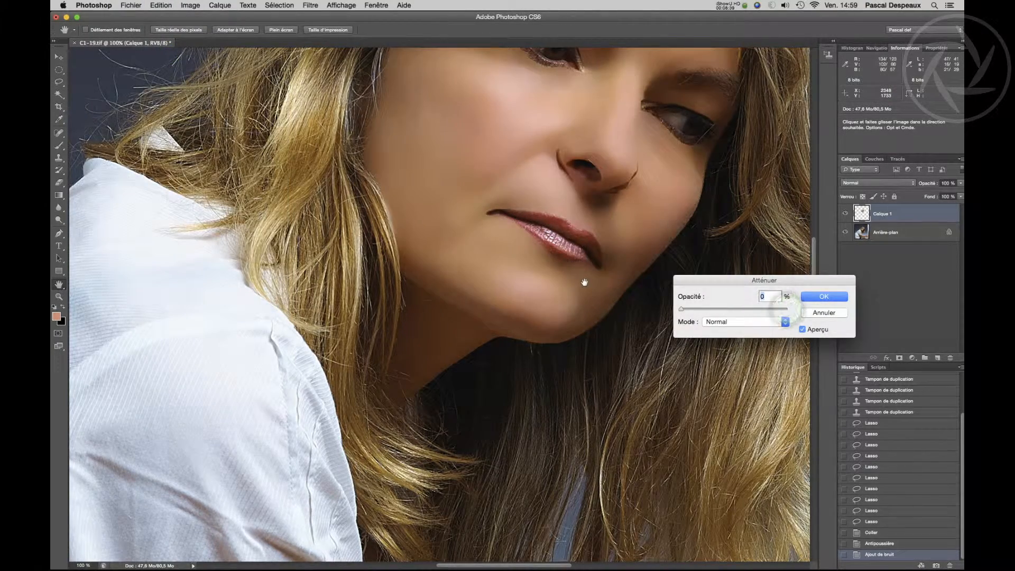
key(super+plus)
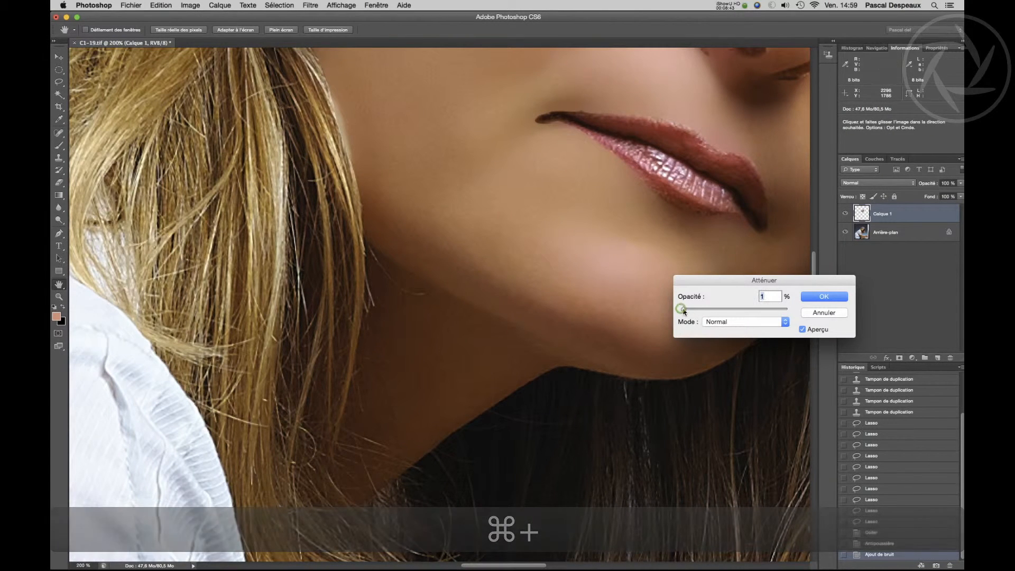
drag(682, 311, 686, 311)
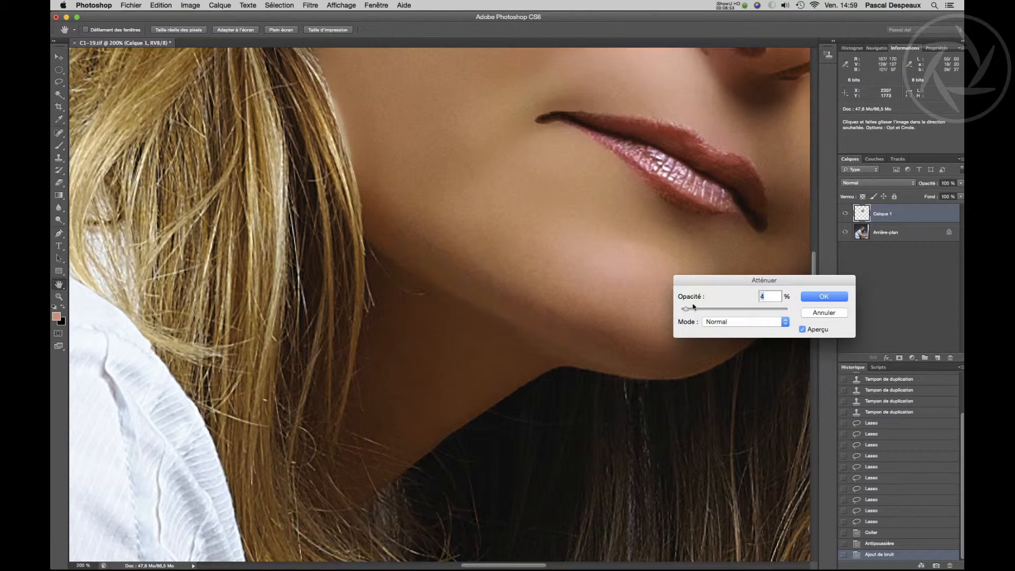
drag(687, 311, 689, 311)
drag(687, 310, 690, 310)
drag(690, 311, 692, 312)
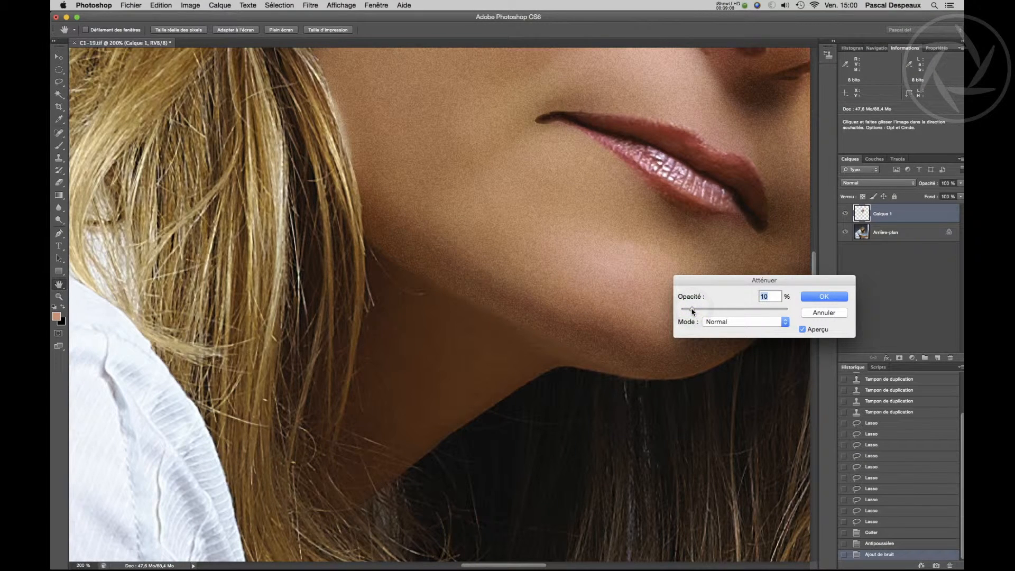
click(823, 296)
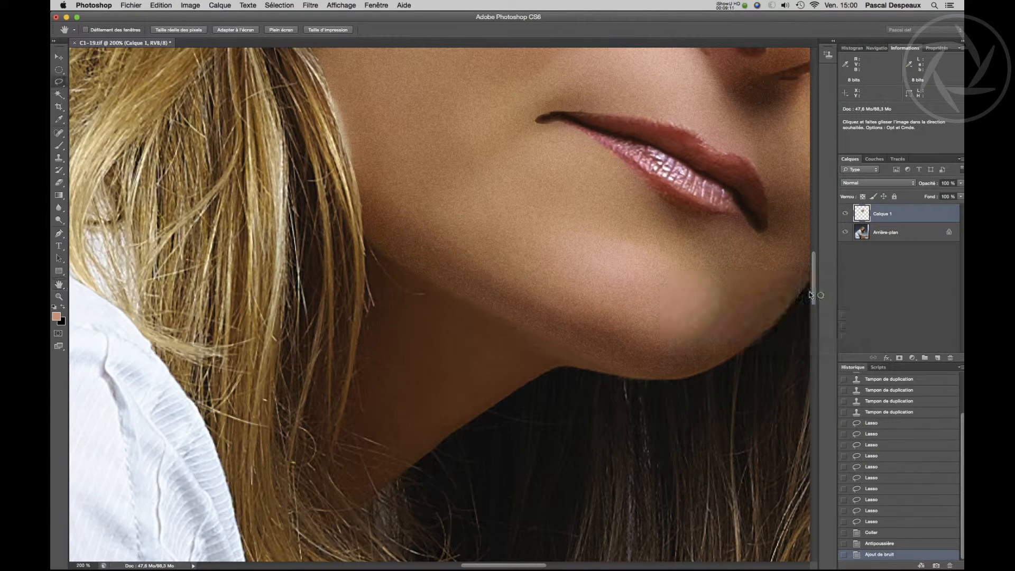
- Apply the basic Flou filter to the skin layer to soften the noise grain
click(310, 6)
mouse_move(319, 116)
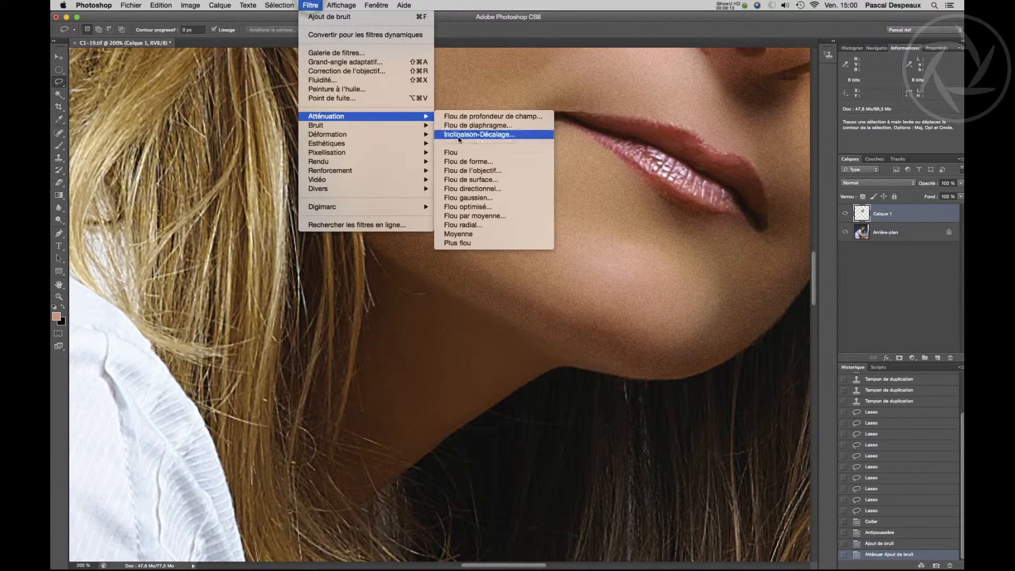
click(454, 152)
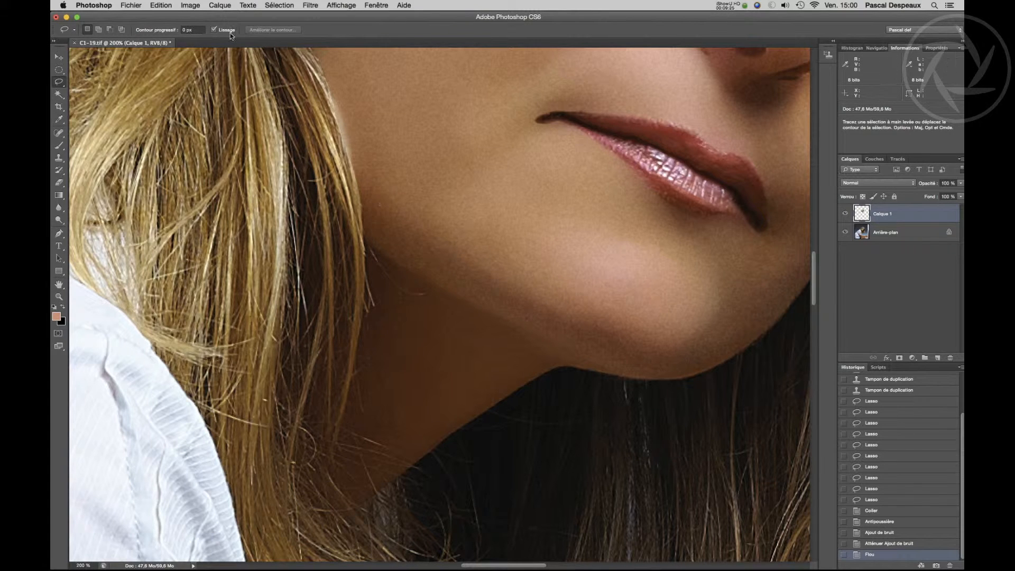
- Lower the opacity of Calque 1 to 58 %, checking the smoothed skin against the original face
key(alt+super+0)
key(space)
drag(470, 221, 418, 356)
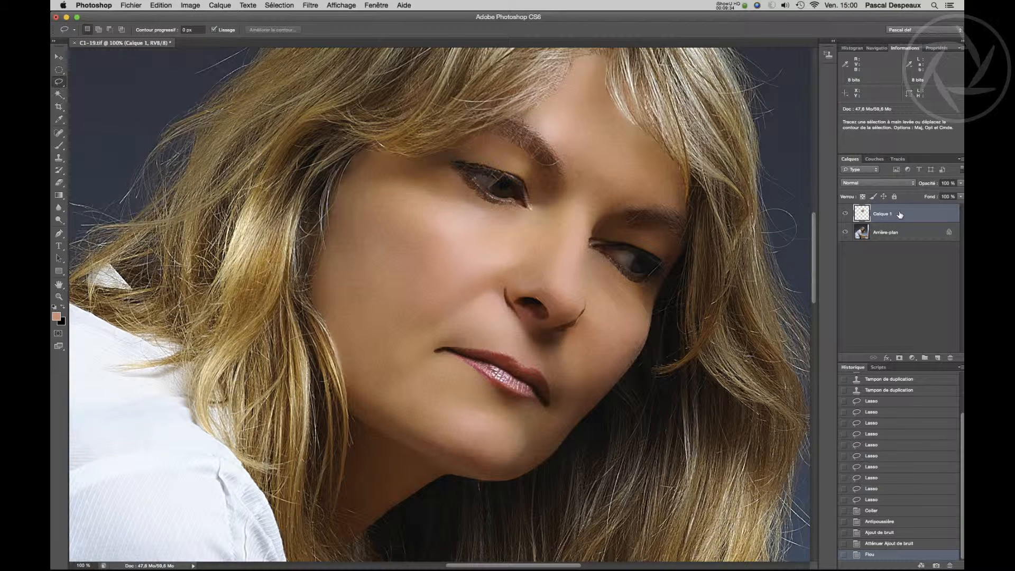
click(961, 183)
mouse_move(956, 196)
mouse_down()
mouse_move(925, 195)
mouse_move(935, 195)
mouse_up()
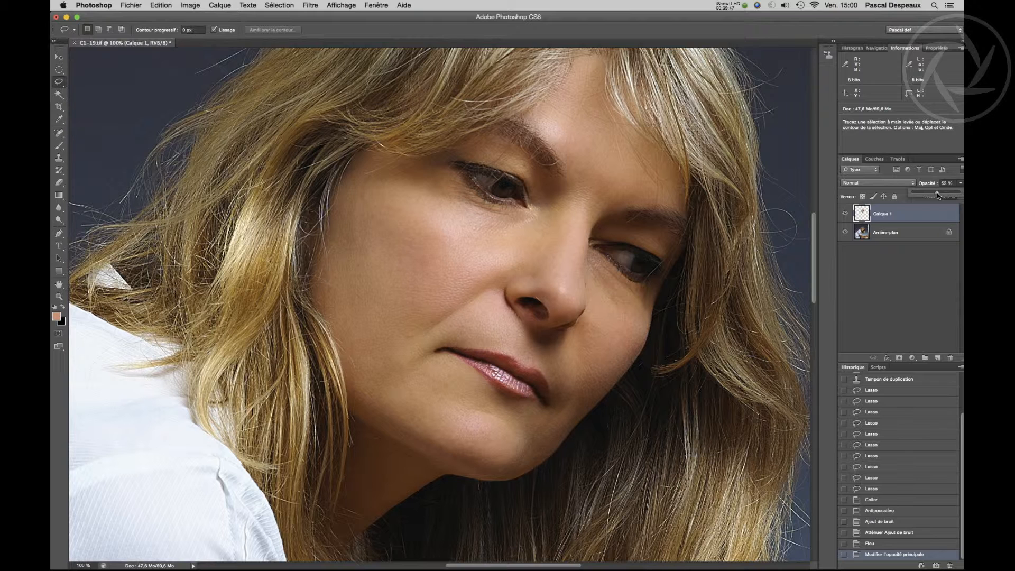
click(846, 213)
click(959, 183)
drag(938, 193, 940, 196)
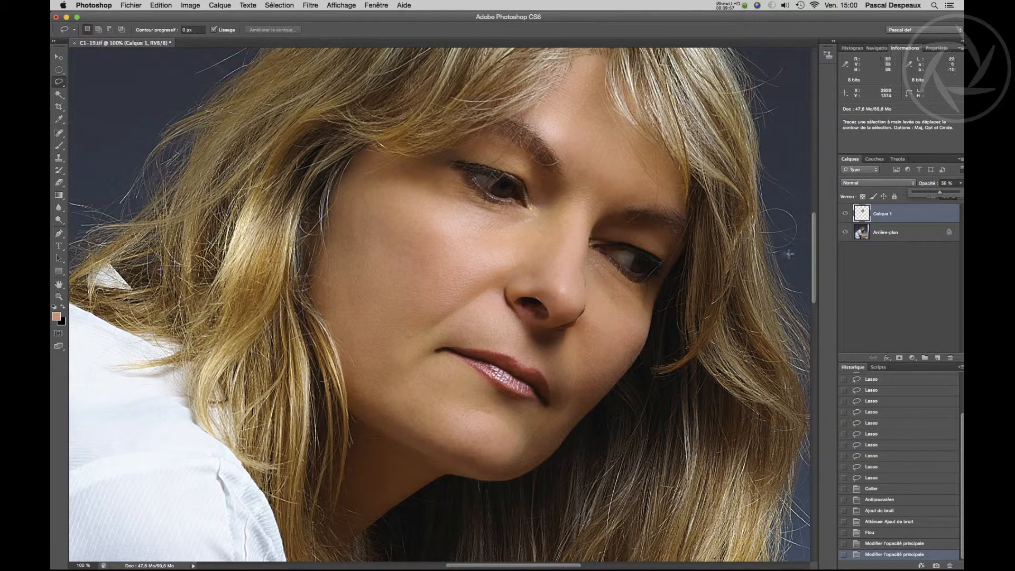
- Examine the semi-transparent skin cut-out alone and compare the portrait with and without Calque 1
click(846, 233)
click(845, 233)
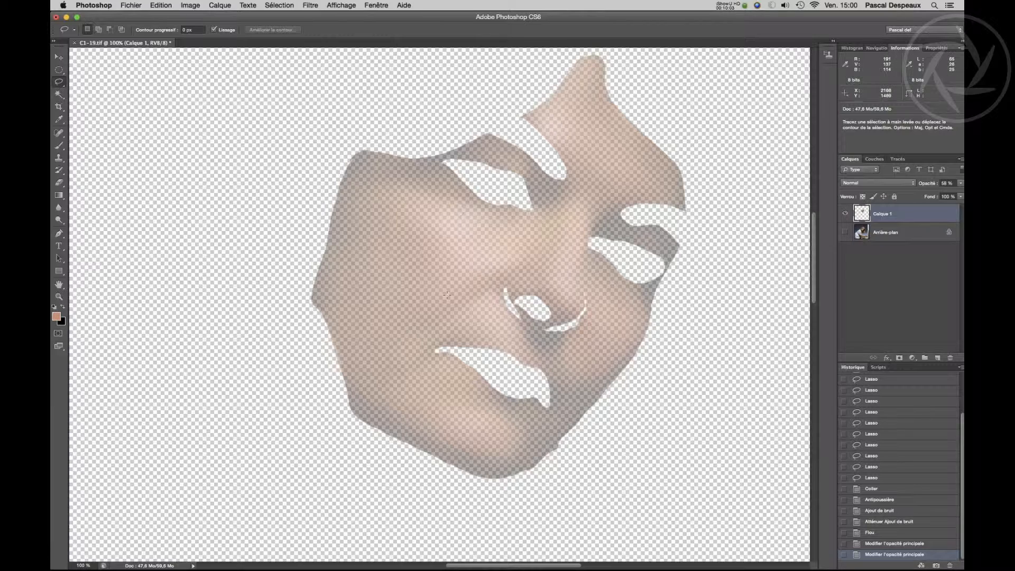
click(845, 233)
click(845, 214)
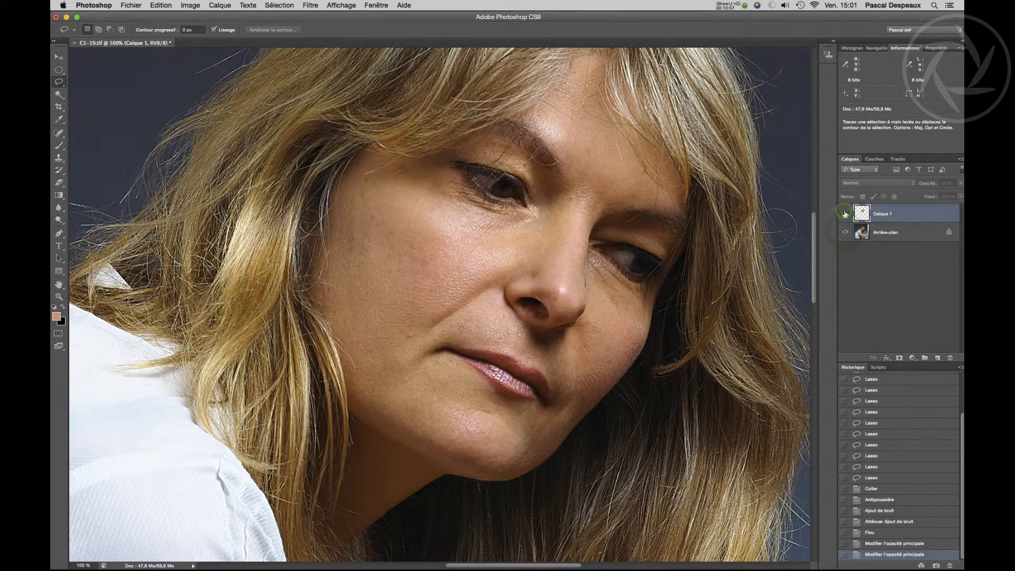
click(844, 213)
click(845, 213)
click(845, 213)
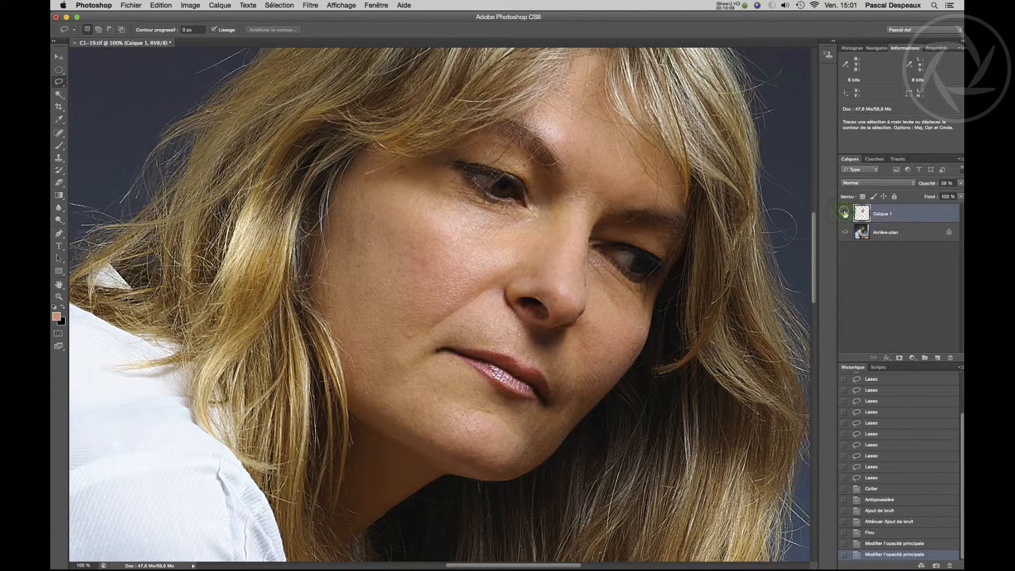
click(844, 213)
click(845, 214)
- Reduce the opacity of Calque 1 to 23 % and compare the portrait with and without the retouching
click(961, 183)
drag(940, 195, 920, 194)
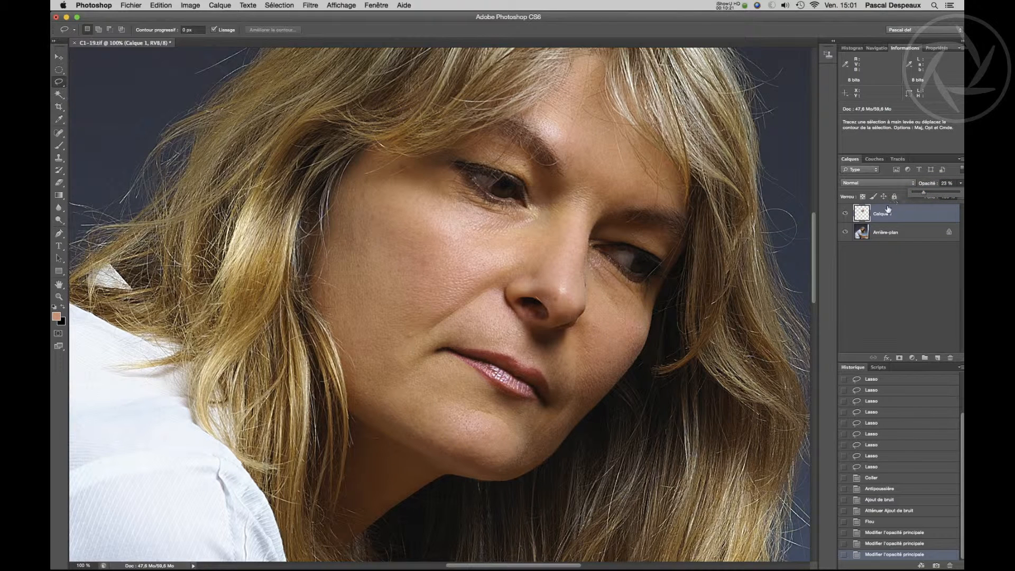
click(846, 215)
click(846, 214)
click(846, 214)
click(845, 214)
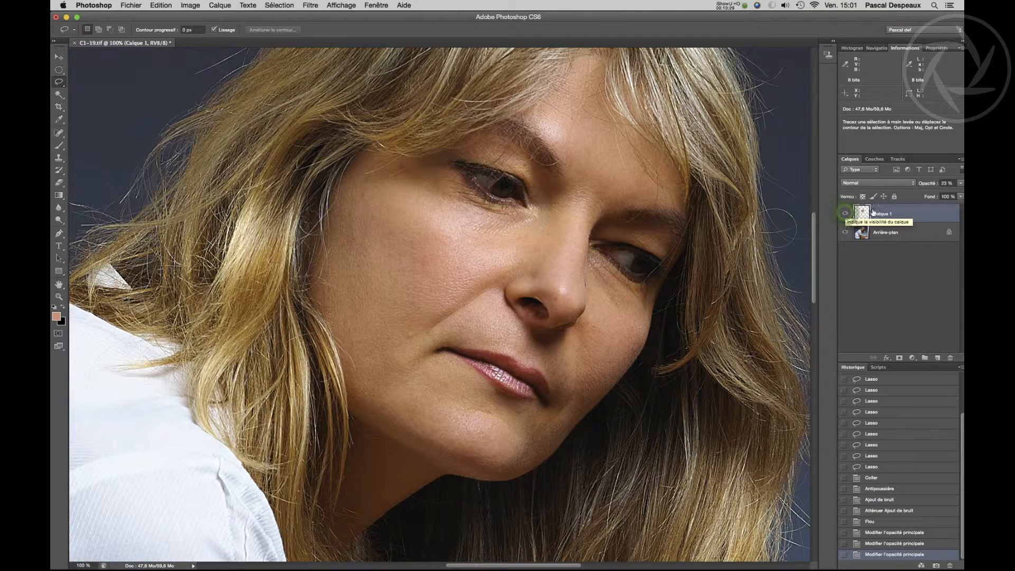
- Set the opacity of Calque 1 to 48 % and check the smoothed skin at full-face and closer views
click(961, 185)
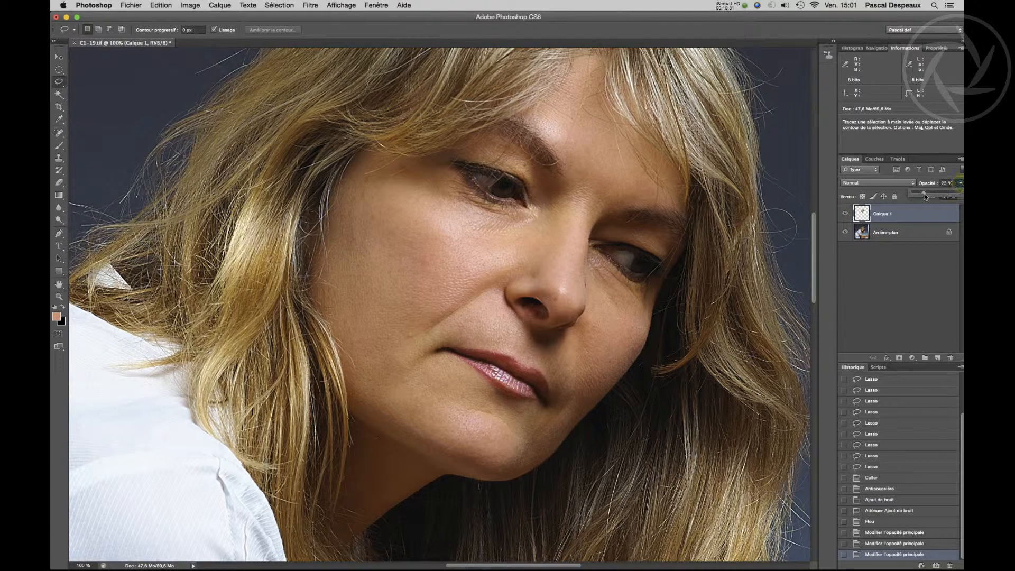
drag(928, 196, 935, 195)
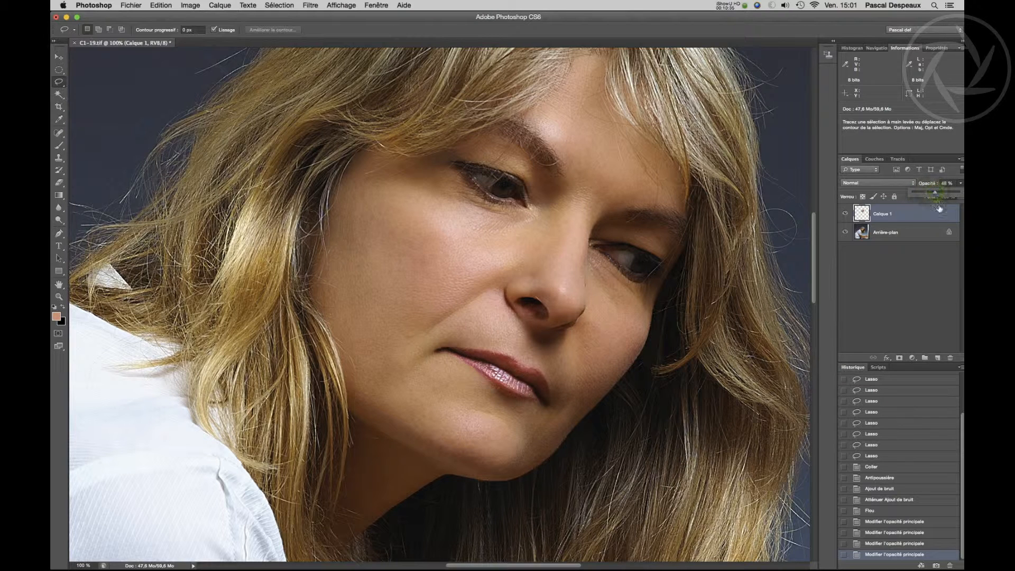
click(845, 214)
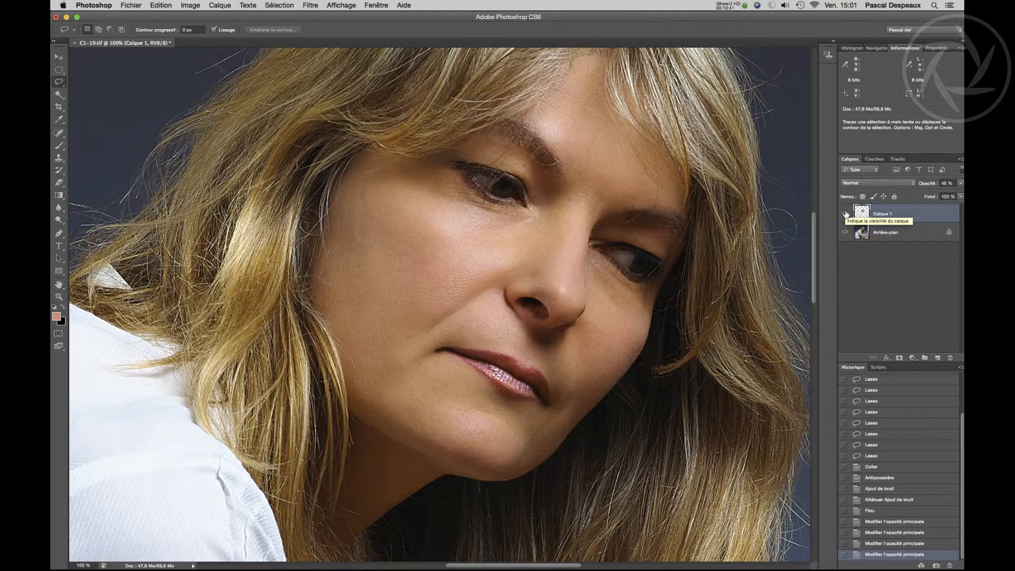
key(super+minus)
key(super+minus)
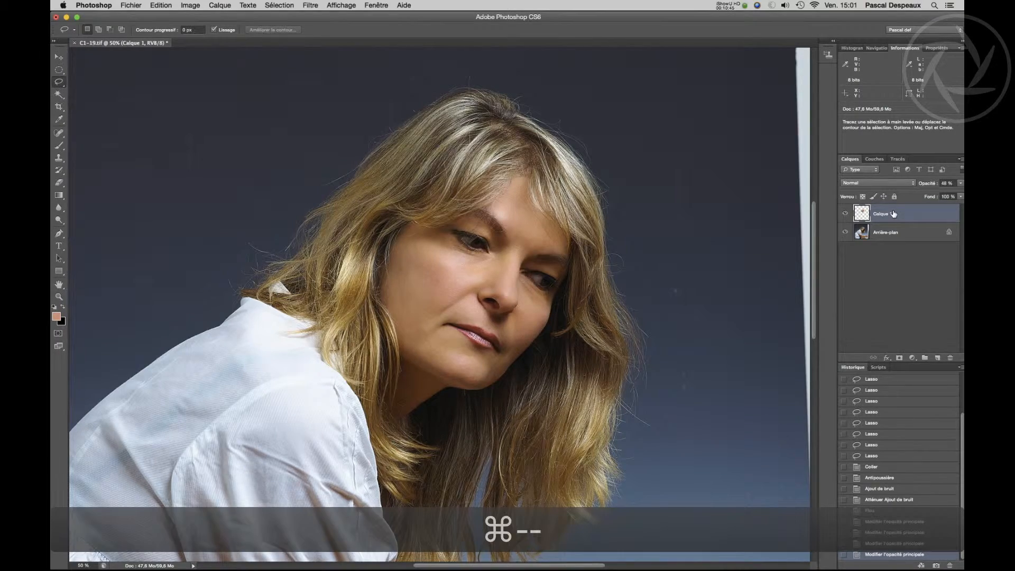
key(super+plus)
key(super+plus)
key(super+plus)
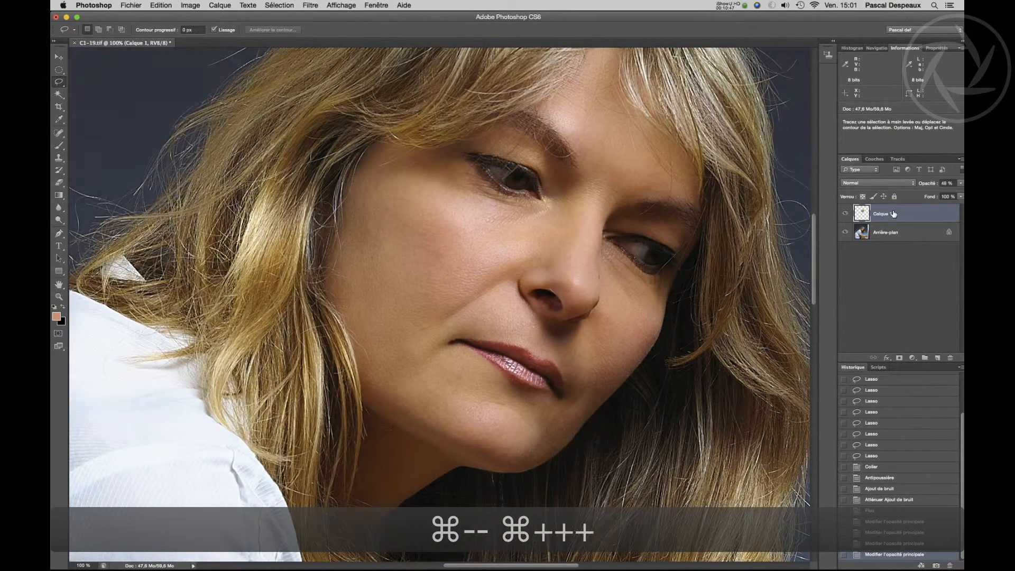
key(super+minus)
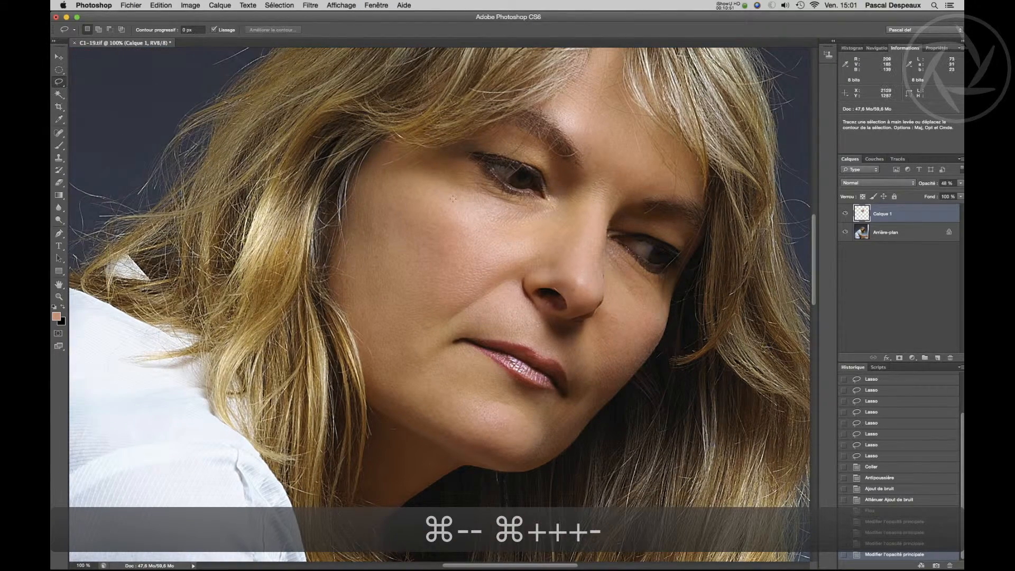
- Add a layer mask to Calque 1 and brush it with black at 10 % opacity around the nostril crease and cheek
click(900, 359)
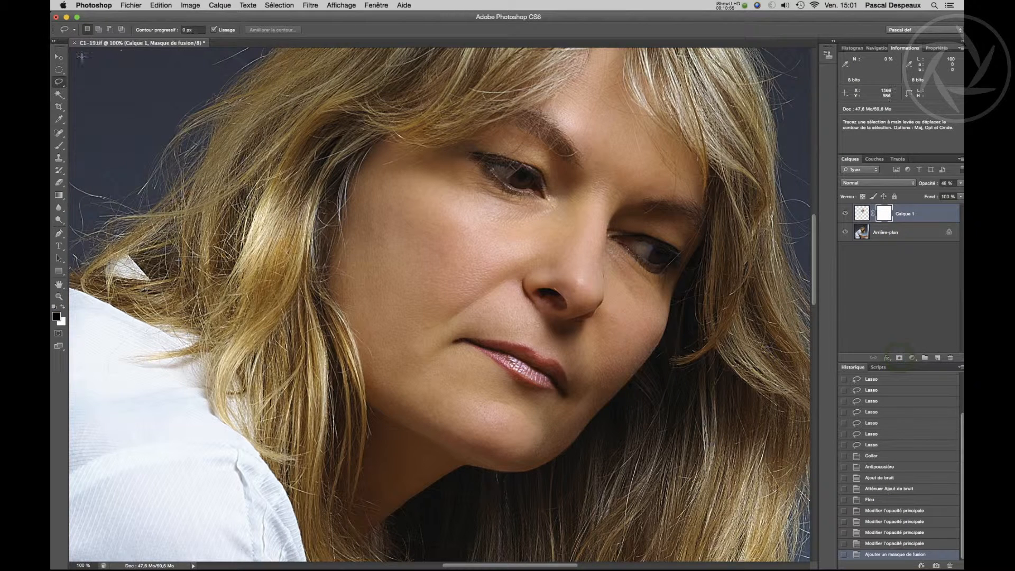
click(58, 147)
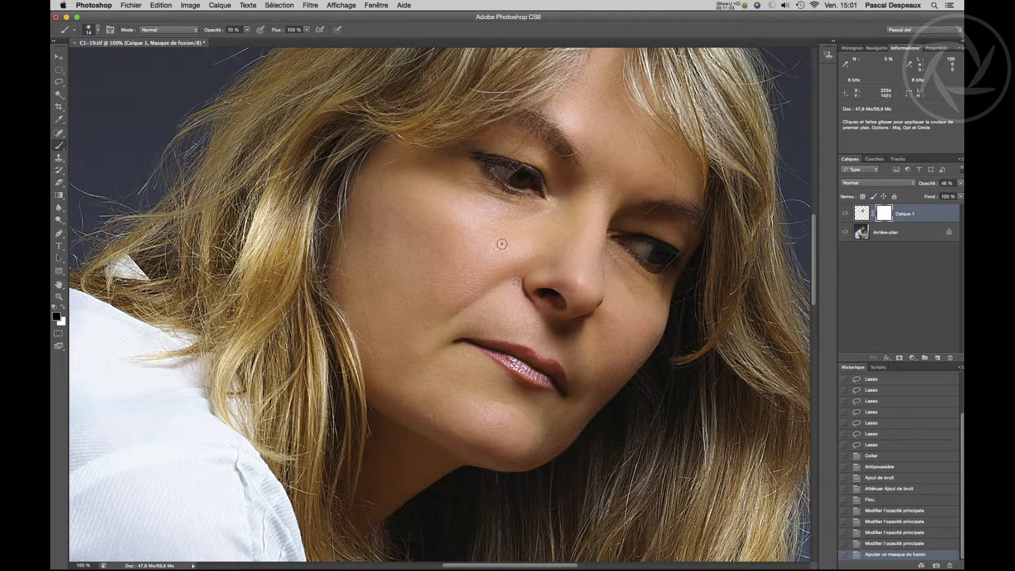
key(super+plus)
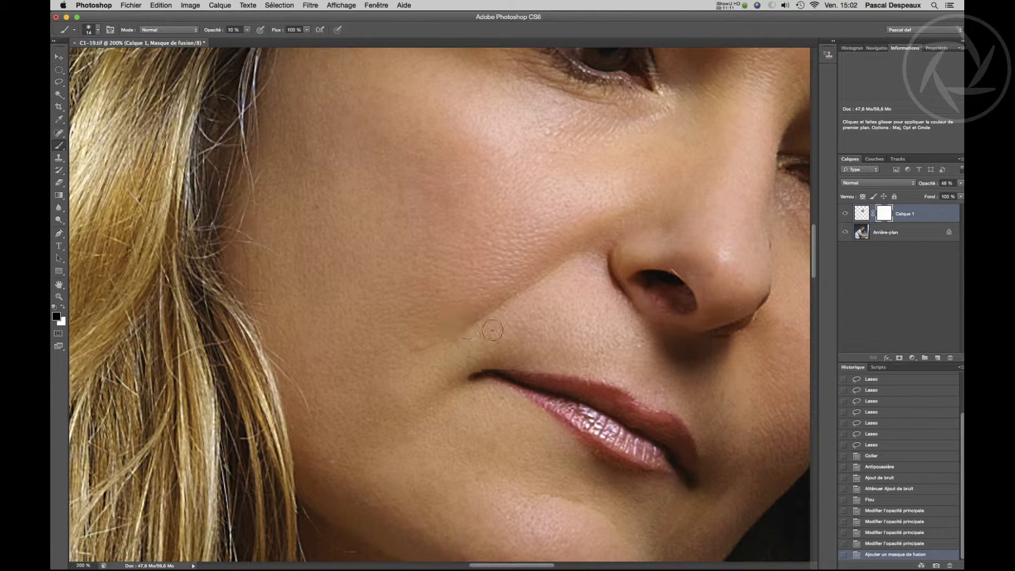
click(608, 259)
click(608, 260)
drag(609, 260, 597, 261)
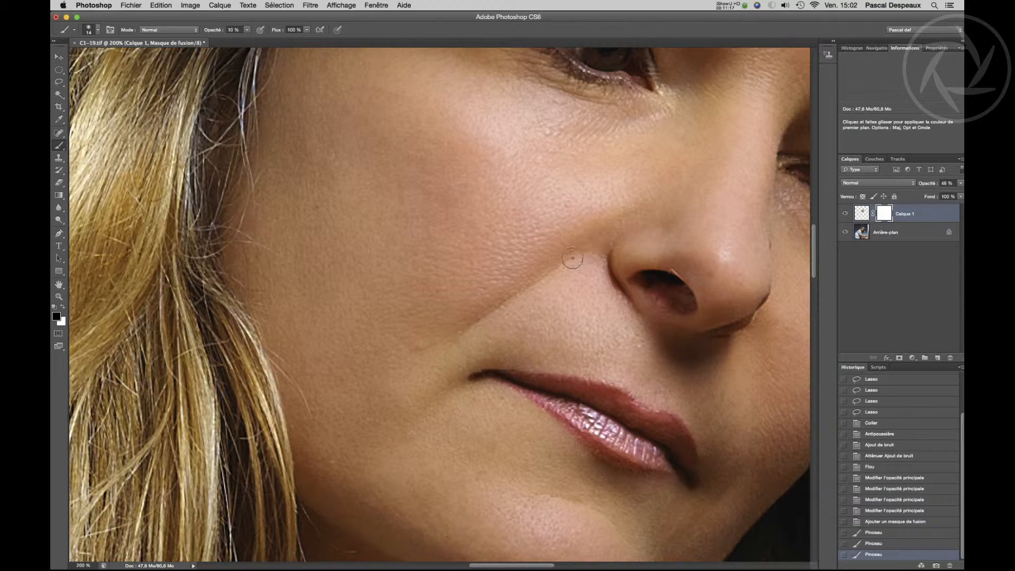
click(416, 217)
drag(426, 174, 392, 242)
- Brush black on the Calque 1 mask around the inner corners of both eyes and the nearby side of the nose
key(alt+super+0)
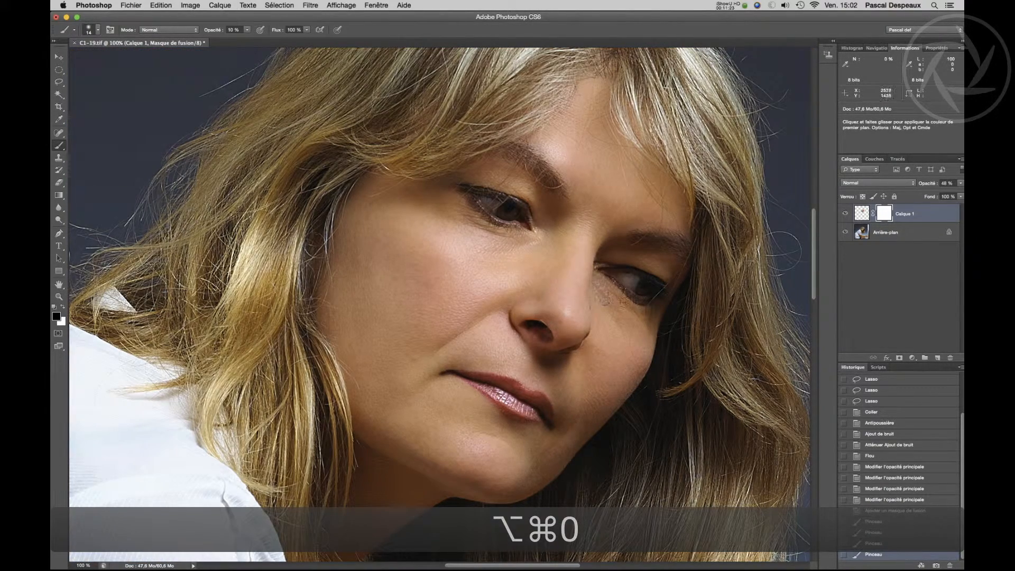
click(611, 295)
click(606, 292)
click(609, 298)
click(599, 283)
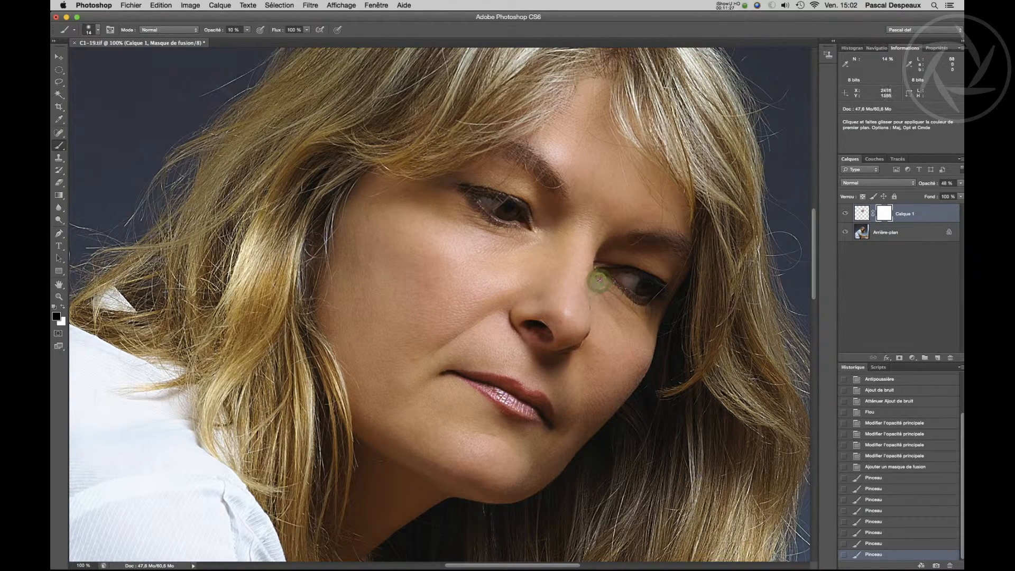
click(597, 275)
click(594, 276)
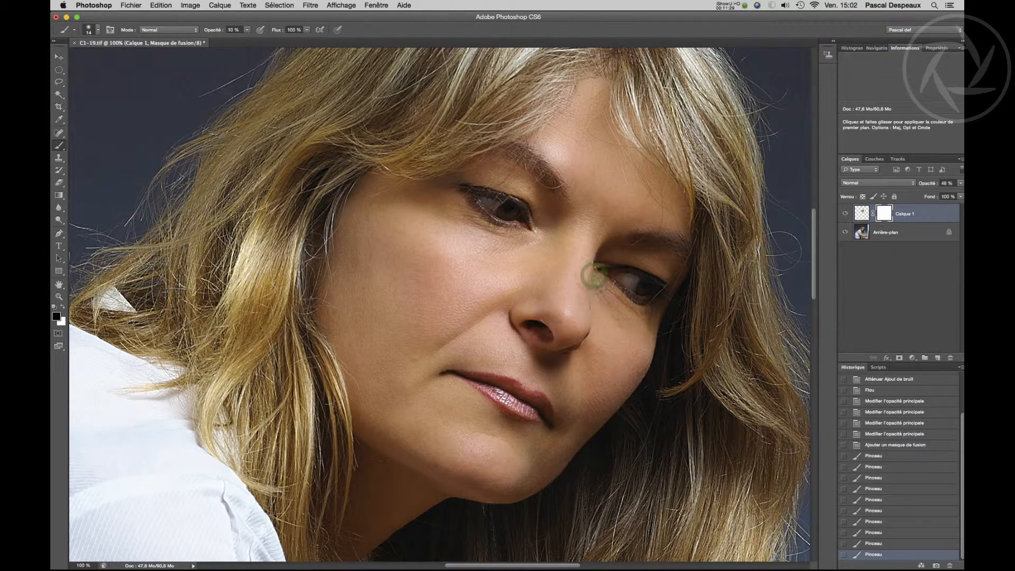
click(593, 279)
click(611, 289)
click(510, 236)
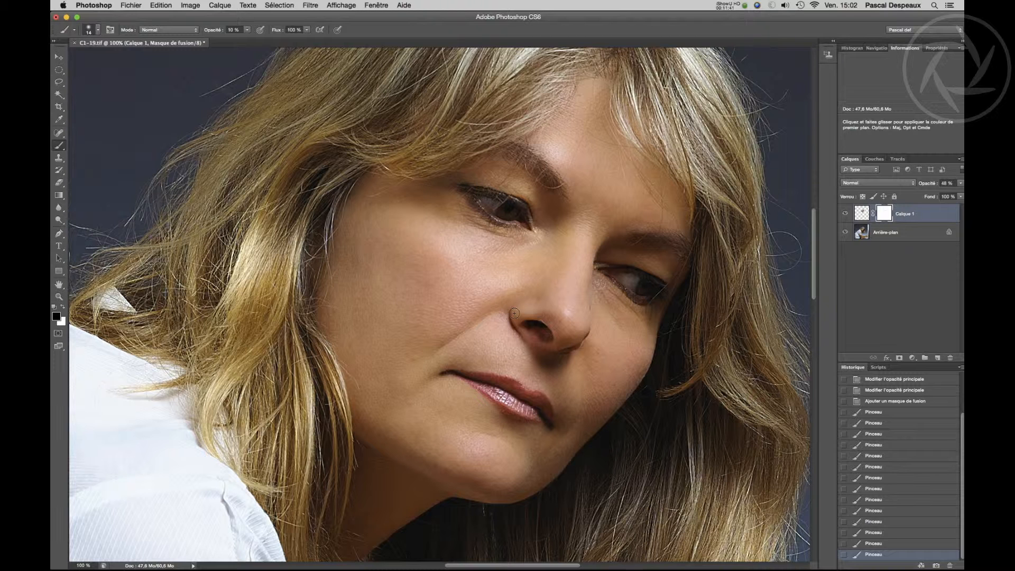
- Brush black on the Calque 1 mask at the outer corner of the mouth and along the crease beside the nostril
key(super+plus)
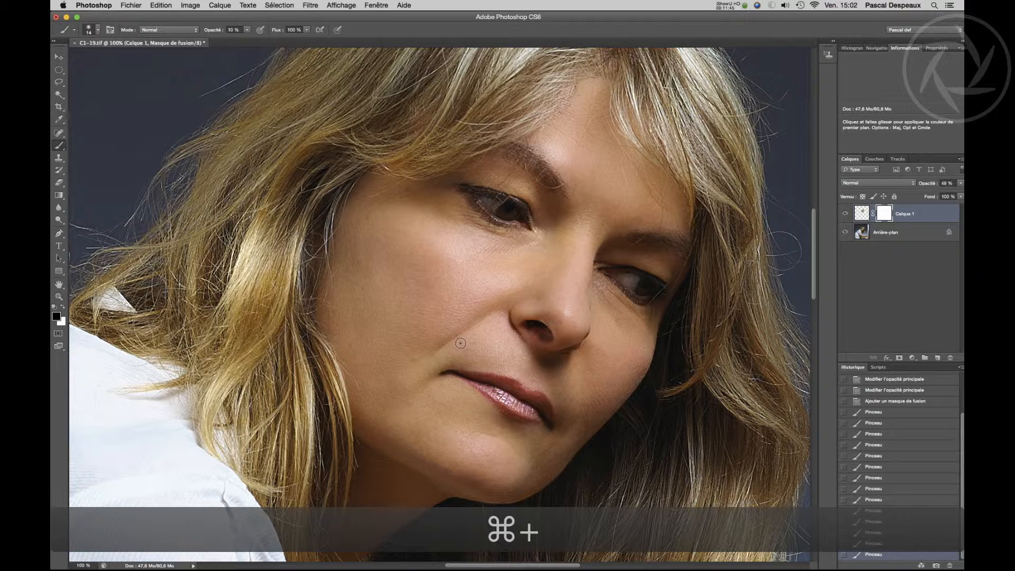
key(super+plus)
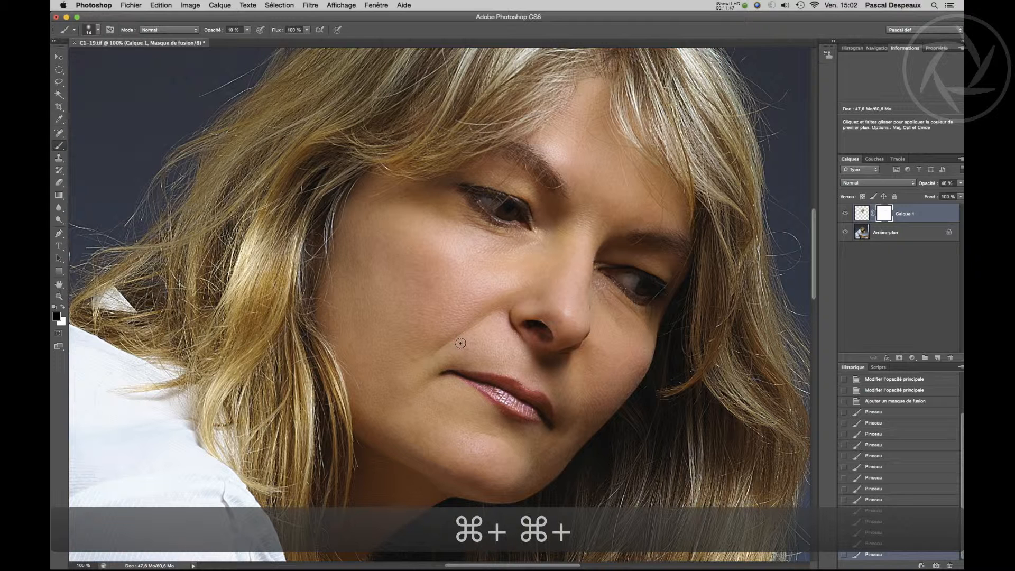
key(super+plus)
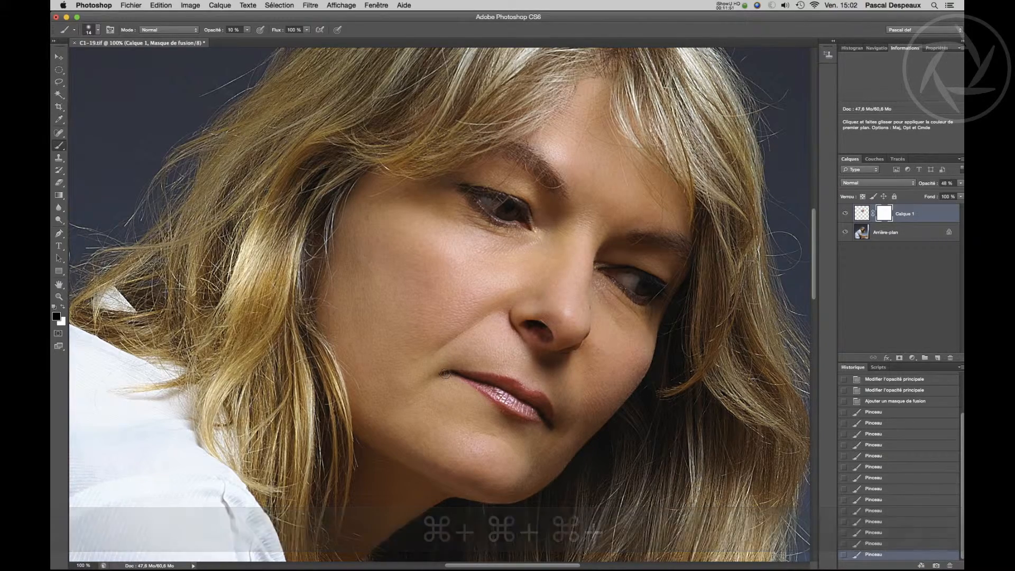
key(super+equal)
drag(450, 372, 454, 372)
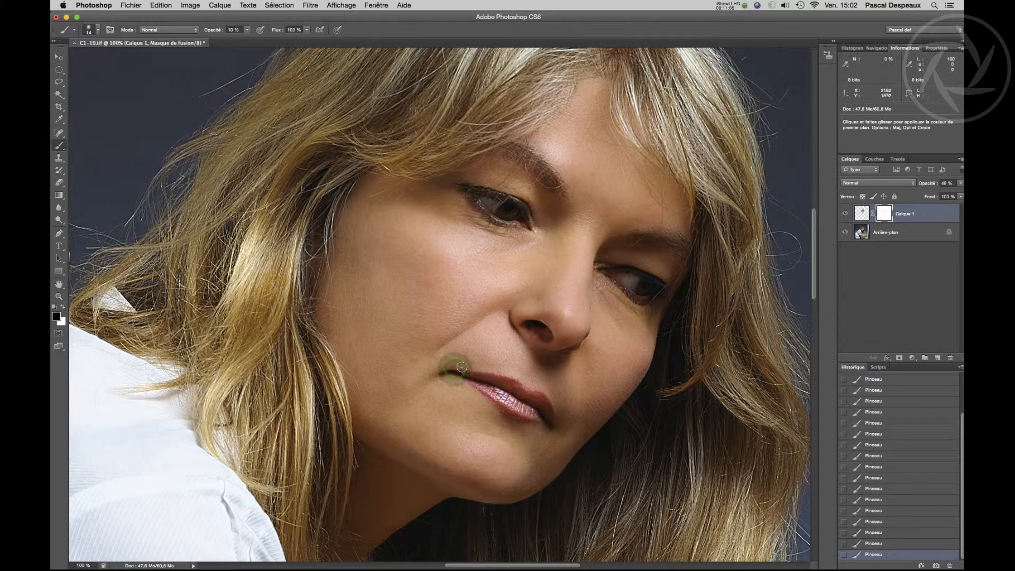
key(super+plus)
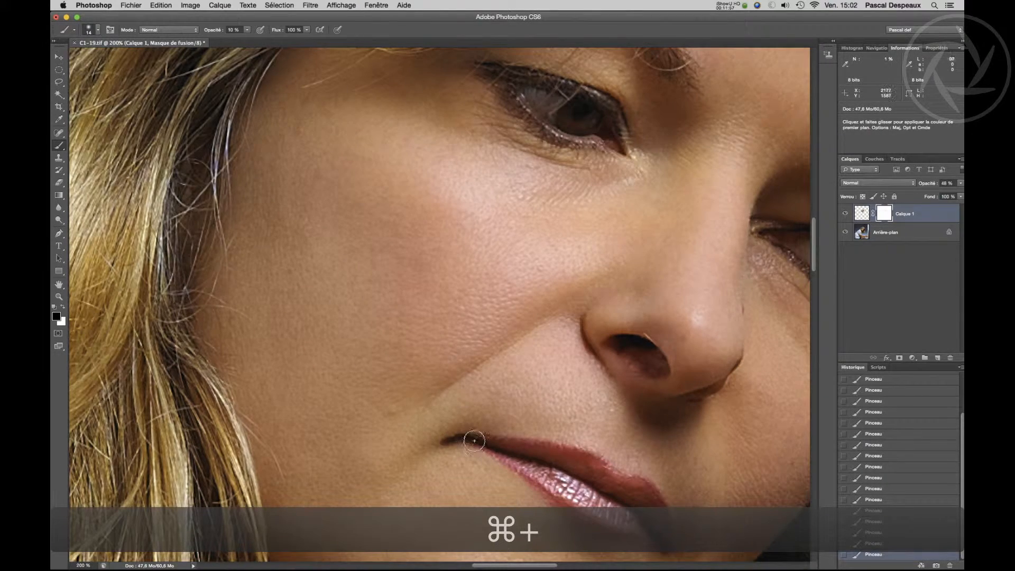
mouse_move(452, 442)
mouse_down()
mouse_move(478, 442)
mouse_move(441, 445)
mouse_move(479, 423)
mouse_move(467, 443)
mouse_move(383, 336)
mouse_up()
key(space)
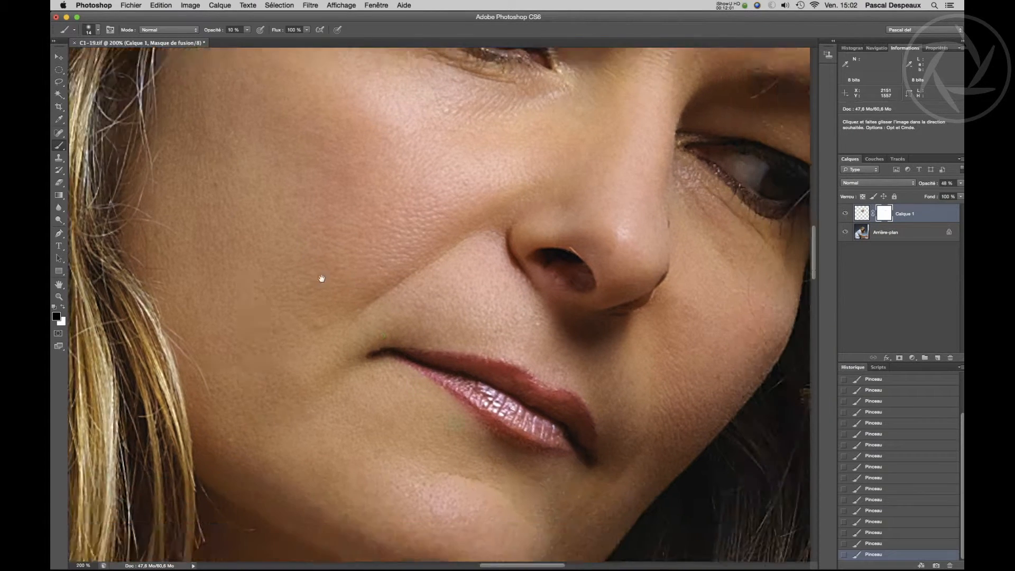
drag(321, 278, 260, 218)
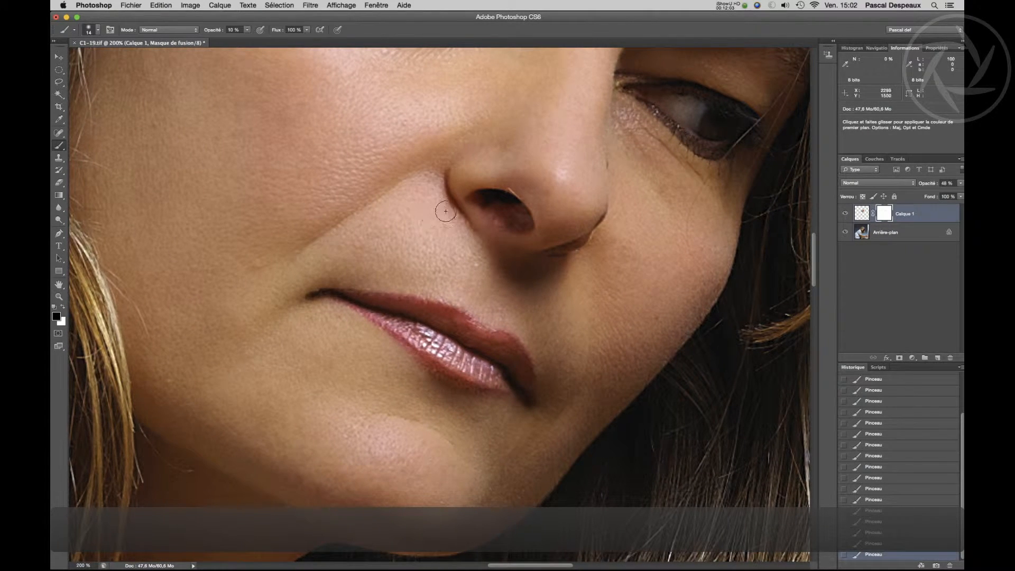
mouse_move(442, 179)
mouse_down()
mouse_move(456, 222)
mouse_move(449, 163)
mouse_move(444, 192)
mouse_up()
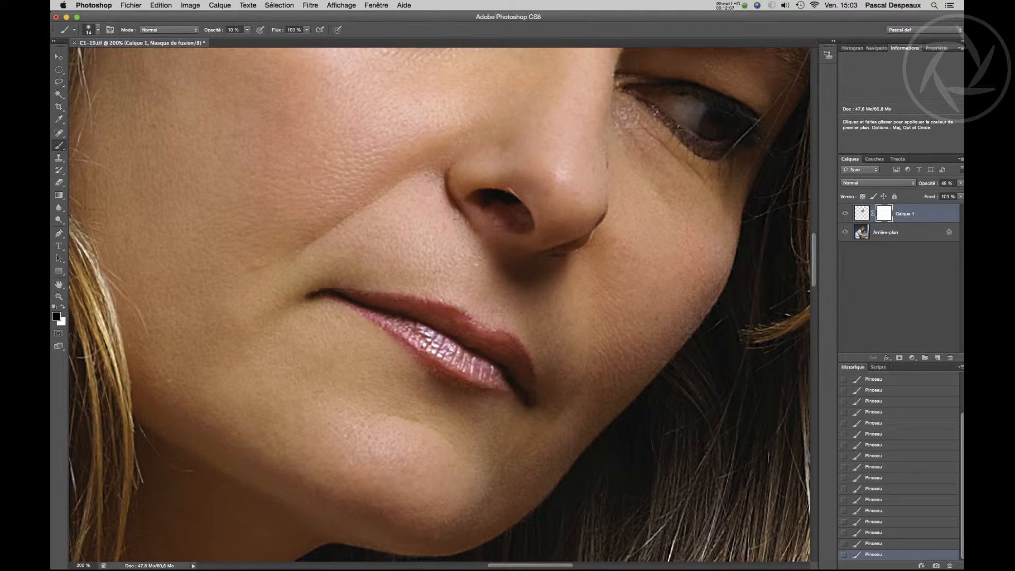
- Inspect the skin cut-out without Arrière-plan, restore it, and brush black on the mask along the far edge of the nose
click(846, 232)
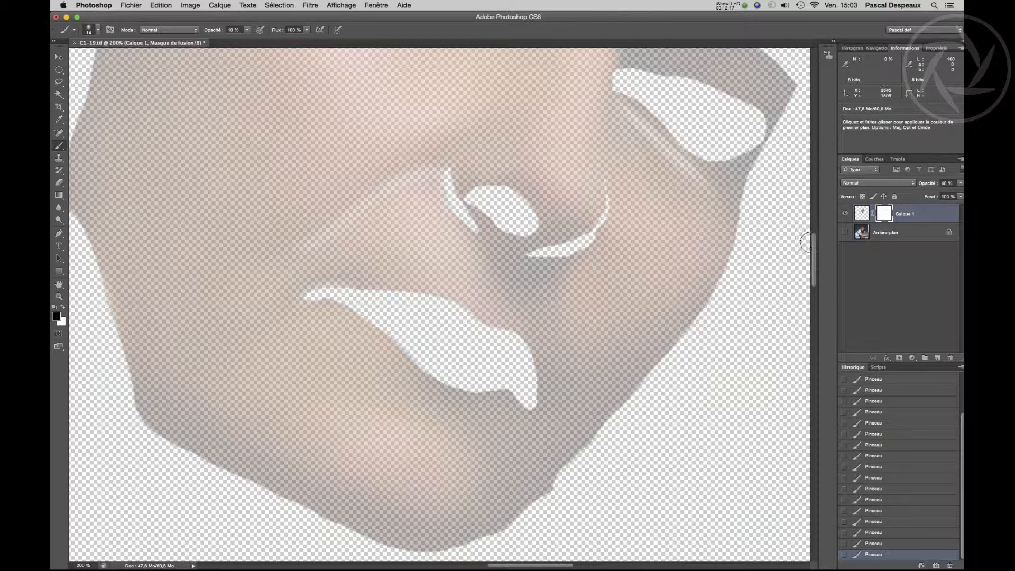
click(845, 232)
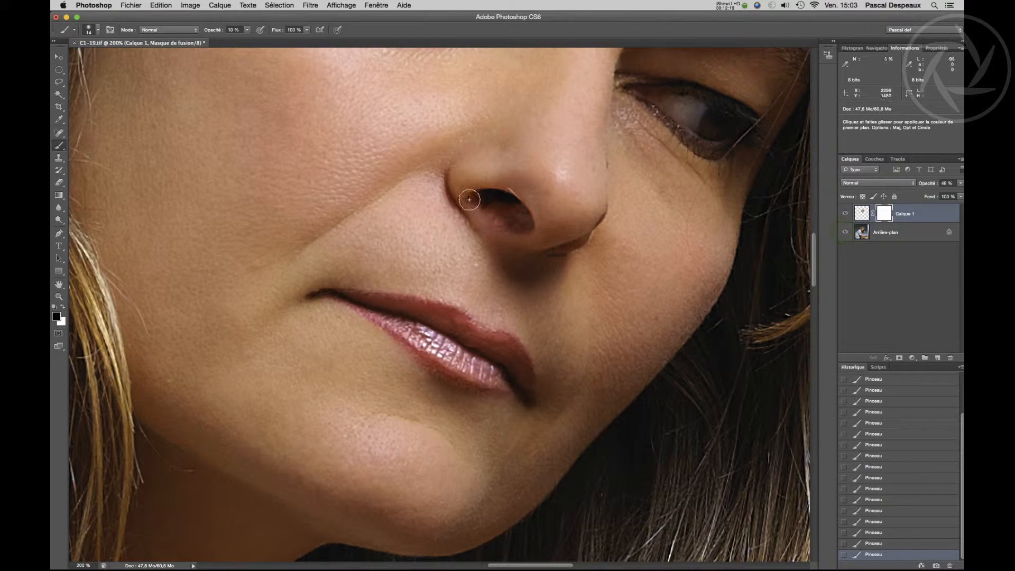
click(605, 210)
click(607, 208)
click(604, 157)
click(604, 206)
click(601, 158)
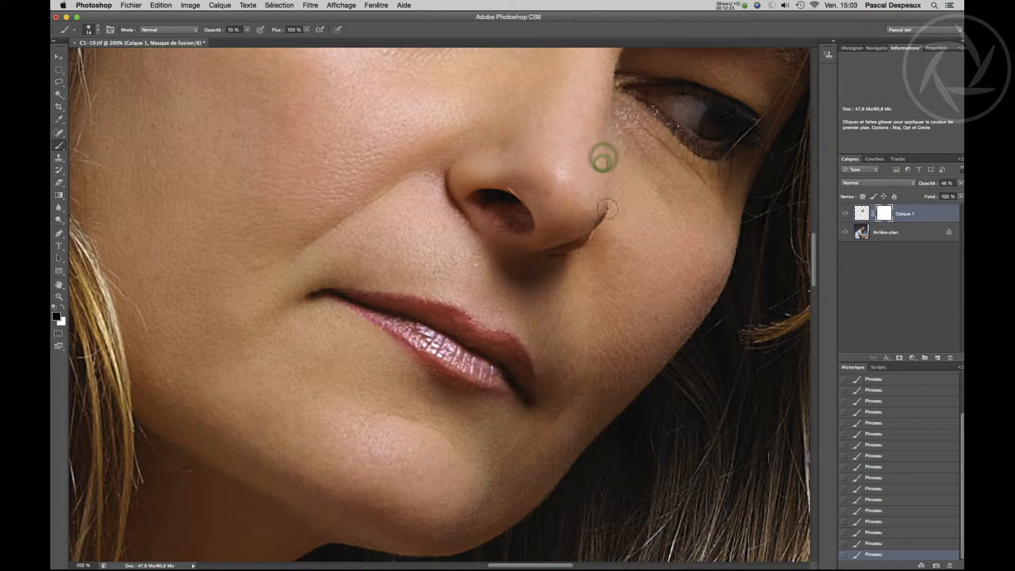
- Brush black on the Calque 1 mask along the underside of the nose and the edges of the lips
click(603, 214)
click(595, 236)
click(585, 244)
click(563, 253)
click(567, 245)
click(332, 290)
click(501, 393)
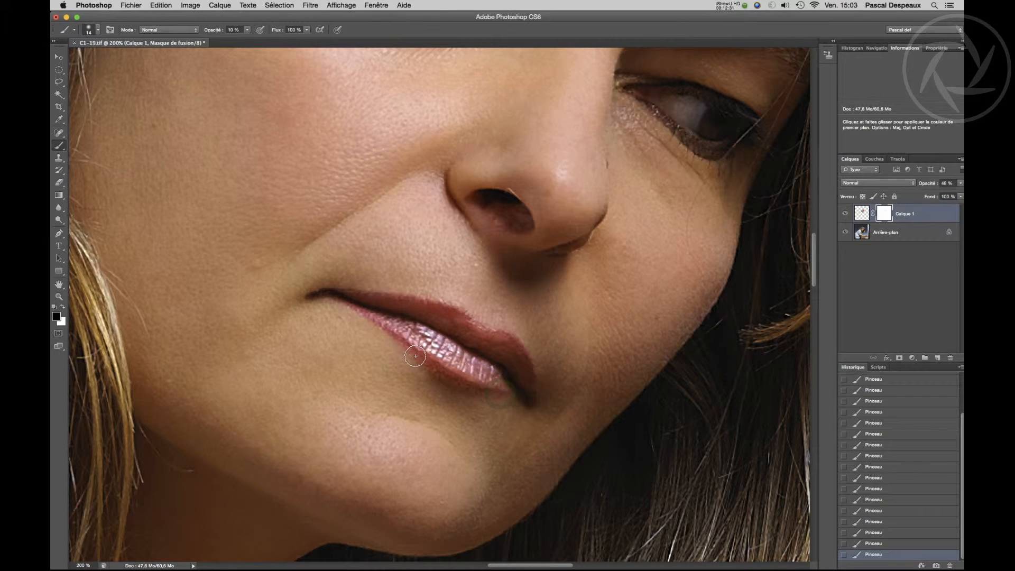
key(super+minus)
key(super+minus)
key(super+minus)
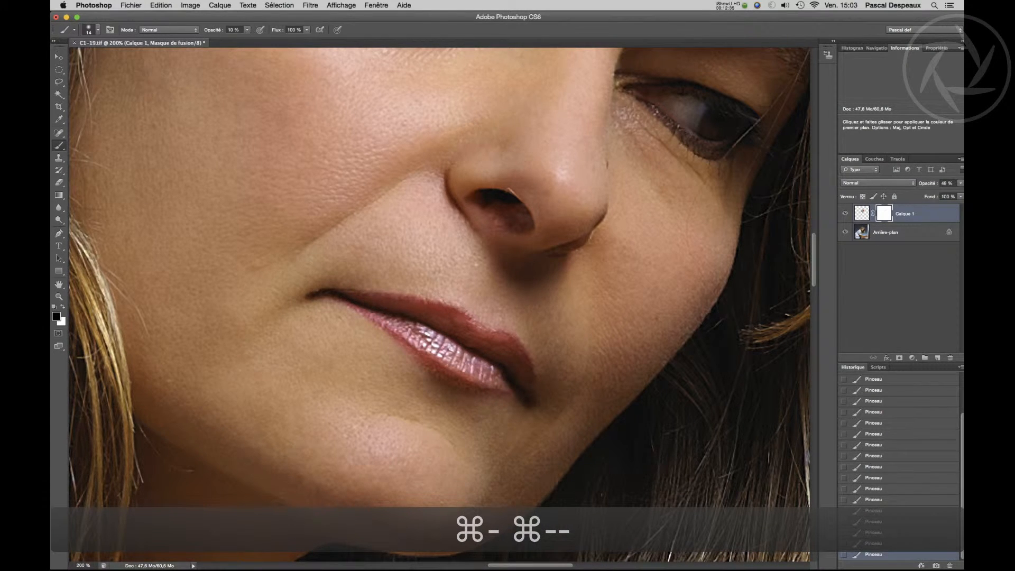
key(super+minus)
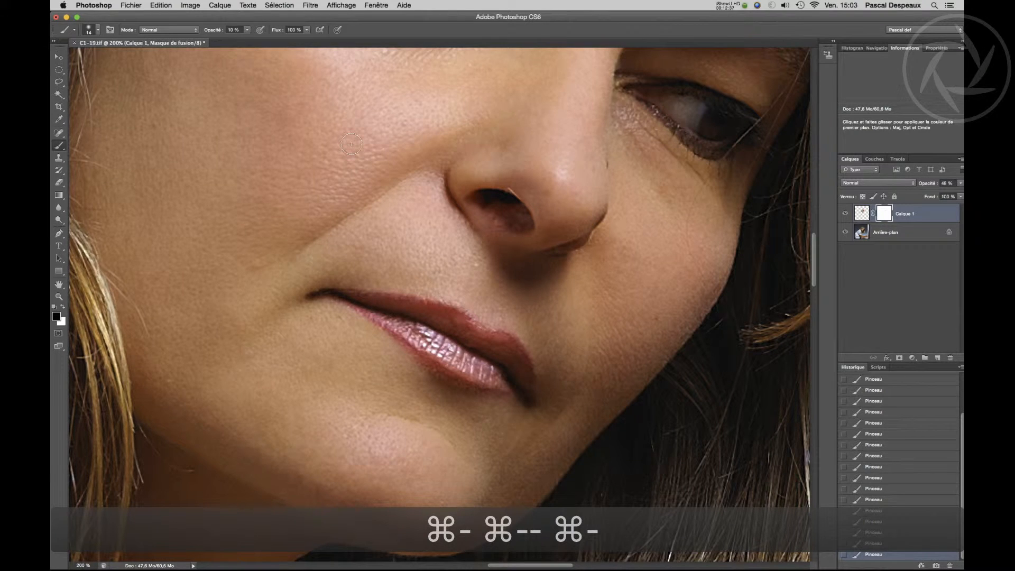
key(super+minus)
key(super+minus)
key(super+minus)
key(super+minus)
key(super+minus)
key(super+minus)
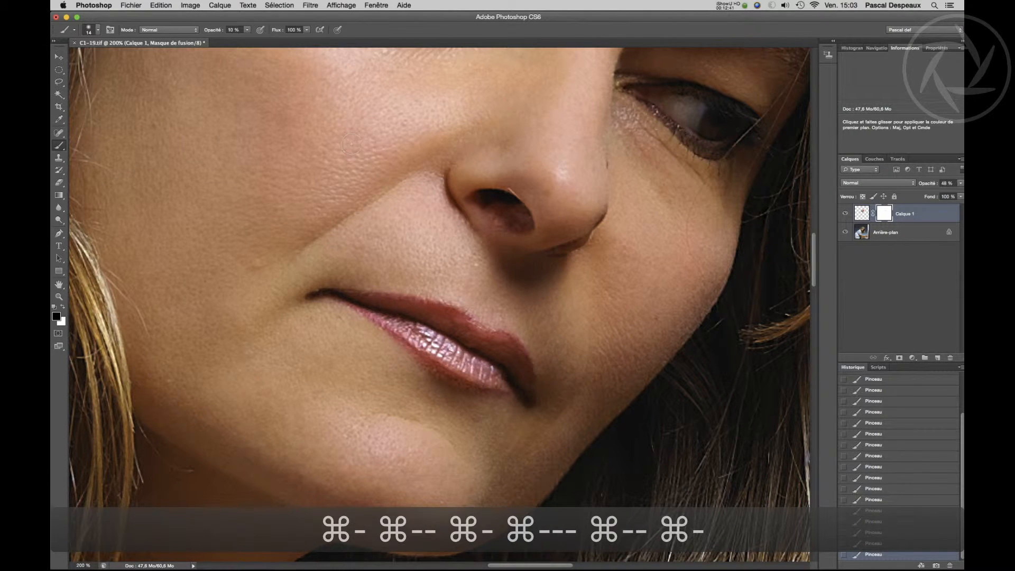
key(super+minus)
key(super+minus)
key(super+minus)
key(super+minus)
key(super+minus)
key(super+plus)
key(super+plus)
key(super+minus)
key(super+minus)
key(super+plus)
key(super+plus)
key(super+minus)
key(super+minus)
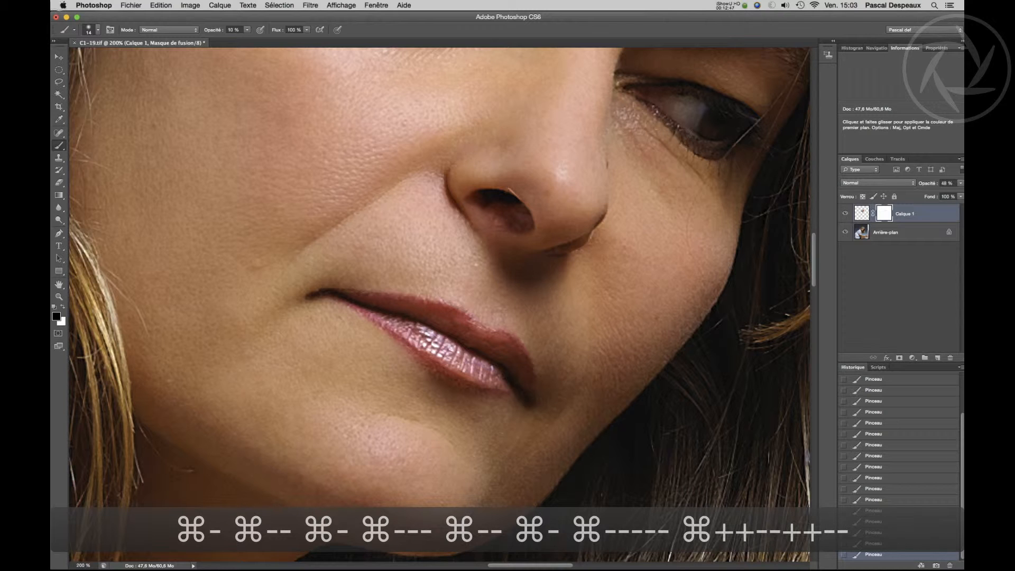
- Compare the portrait at 66.7 % magnification with and without the masked Calque 1
click(341, 5)
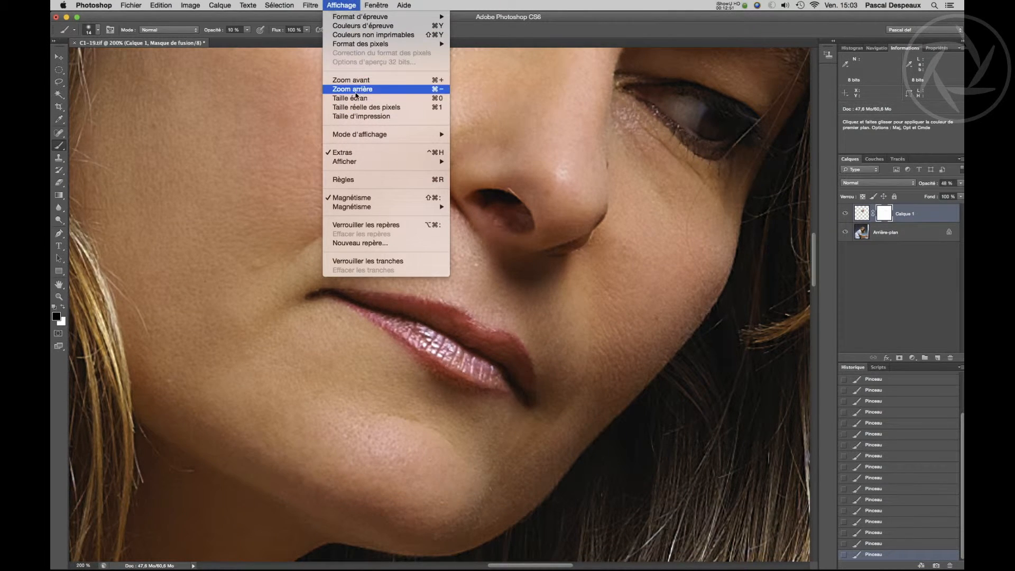
click(357, 90)
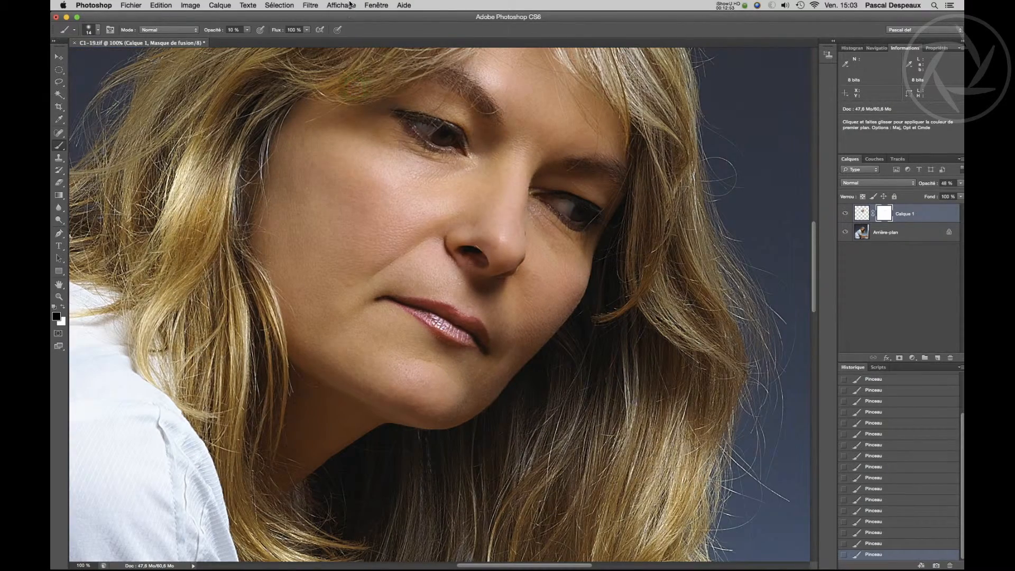
click(341, 6)
click(364, 93)
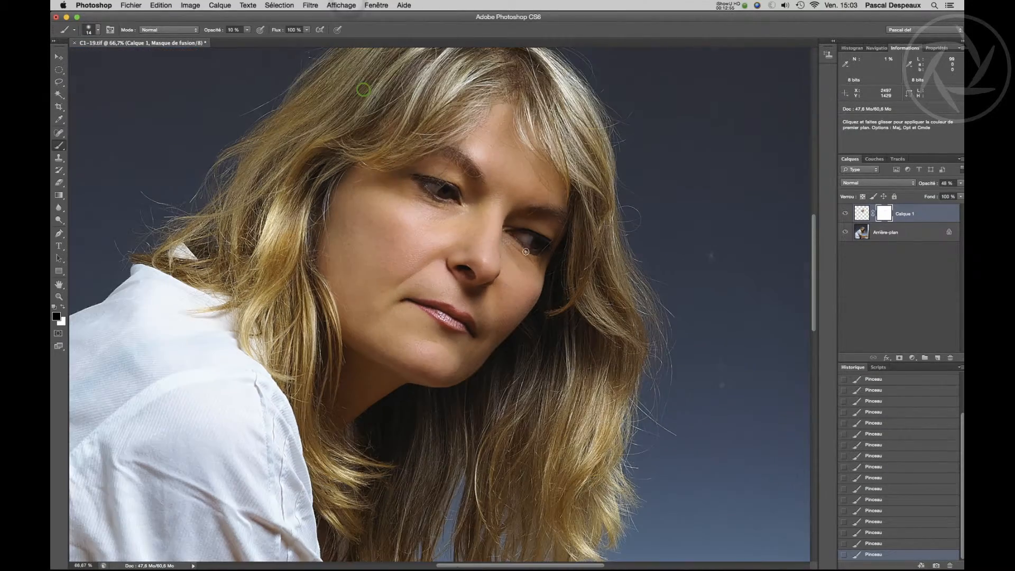
mouse_move(373, 325)
mouse_down()
mouse_move(426, 442)
mouse_move(373, 417)
mouse_move(373, 338)
mouse_up()
click(844, 213)
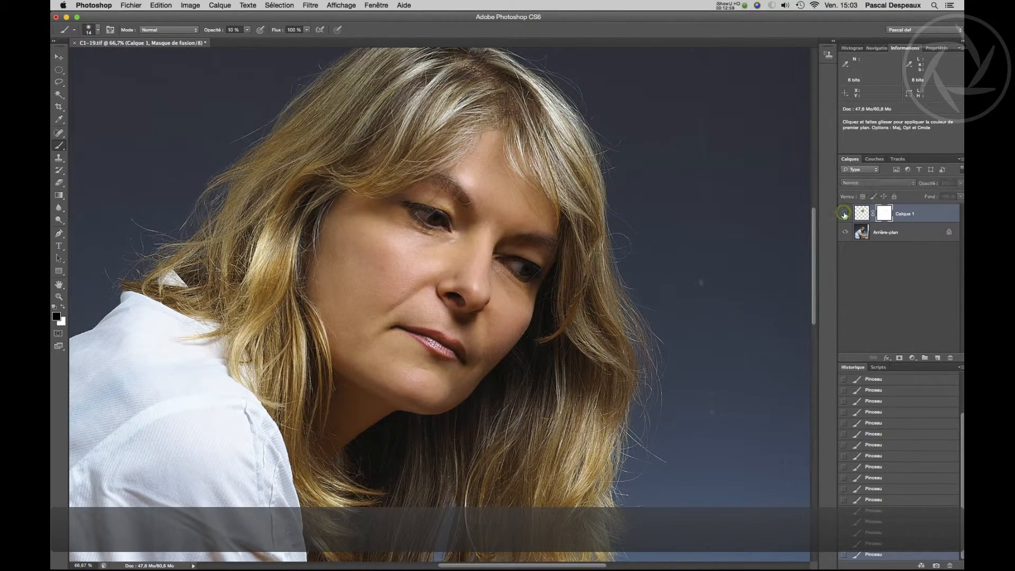
click(845, 213)
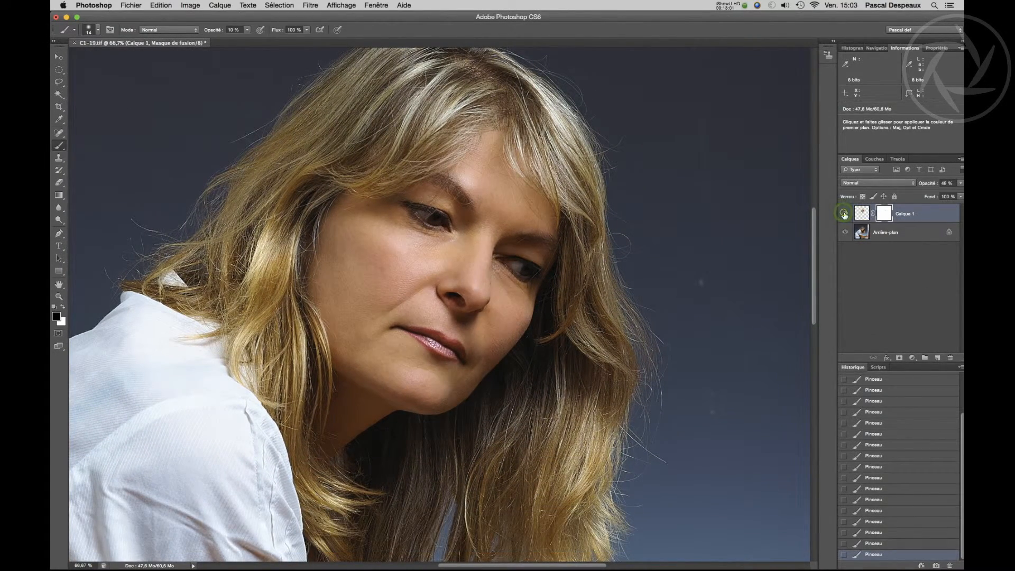
click(845, 214)
click(846, 214)
click(845, 215)
click(845, 214)
click(845, 215)
click(845, 214)
- Set the opacity of Calque 1 to 54 % and compare the portrait with and without the layer
click(861, 213)
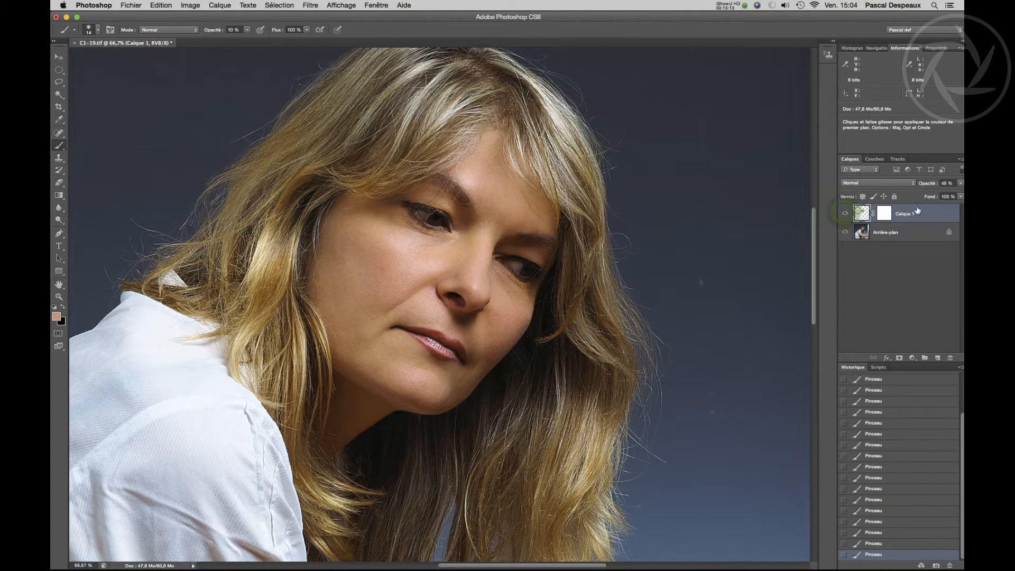
click(961, 186)
drag(936, 192, 938, 194)
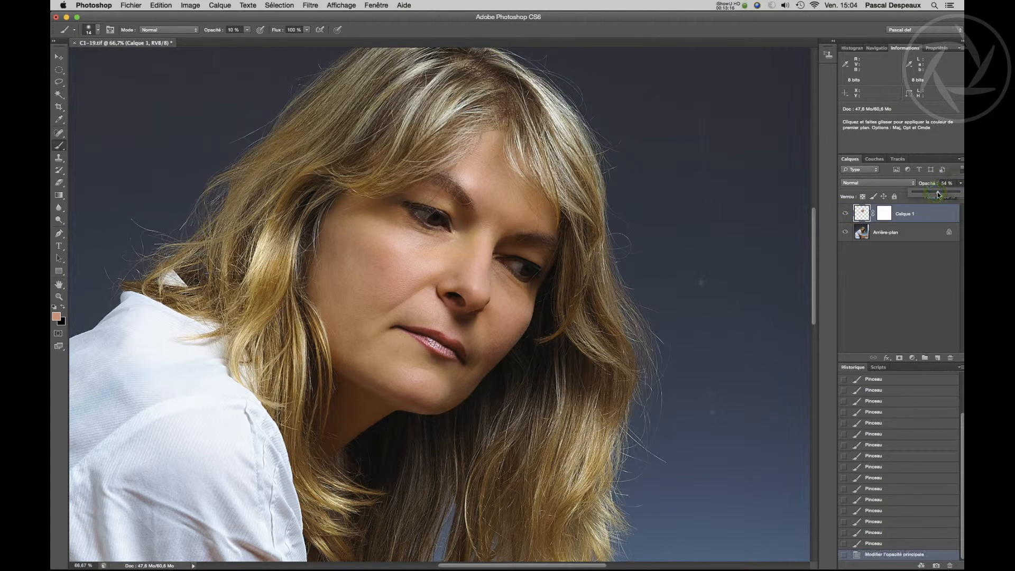
click(846, 214)
click(845, 214)
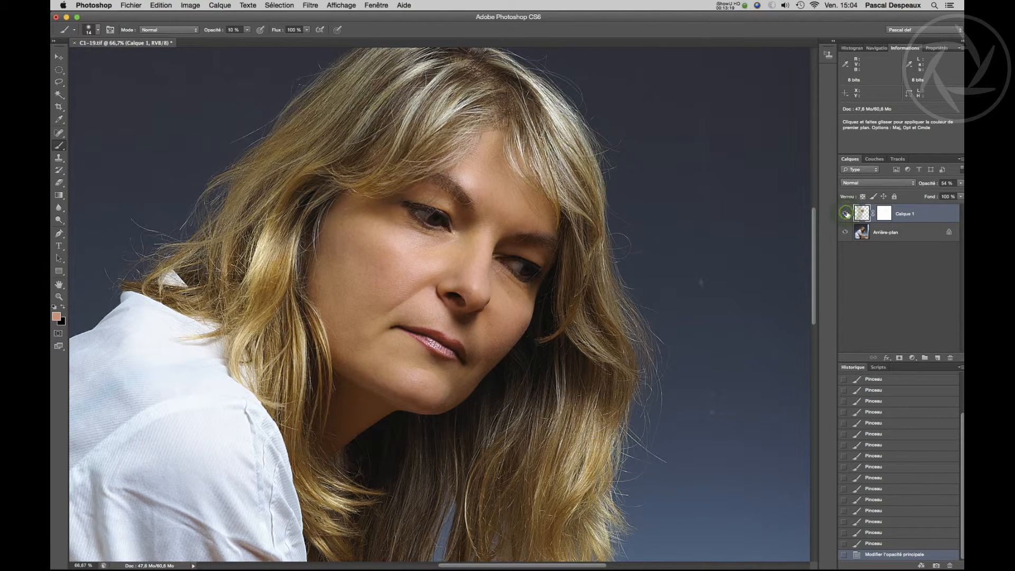